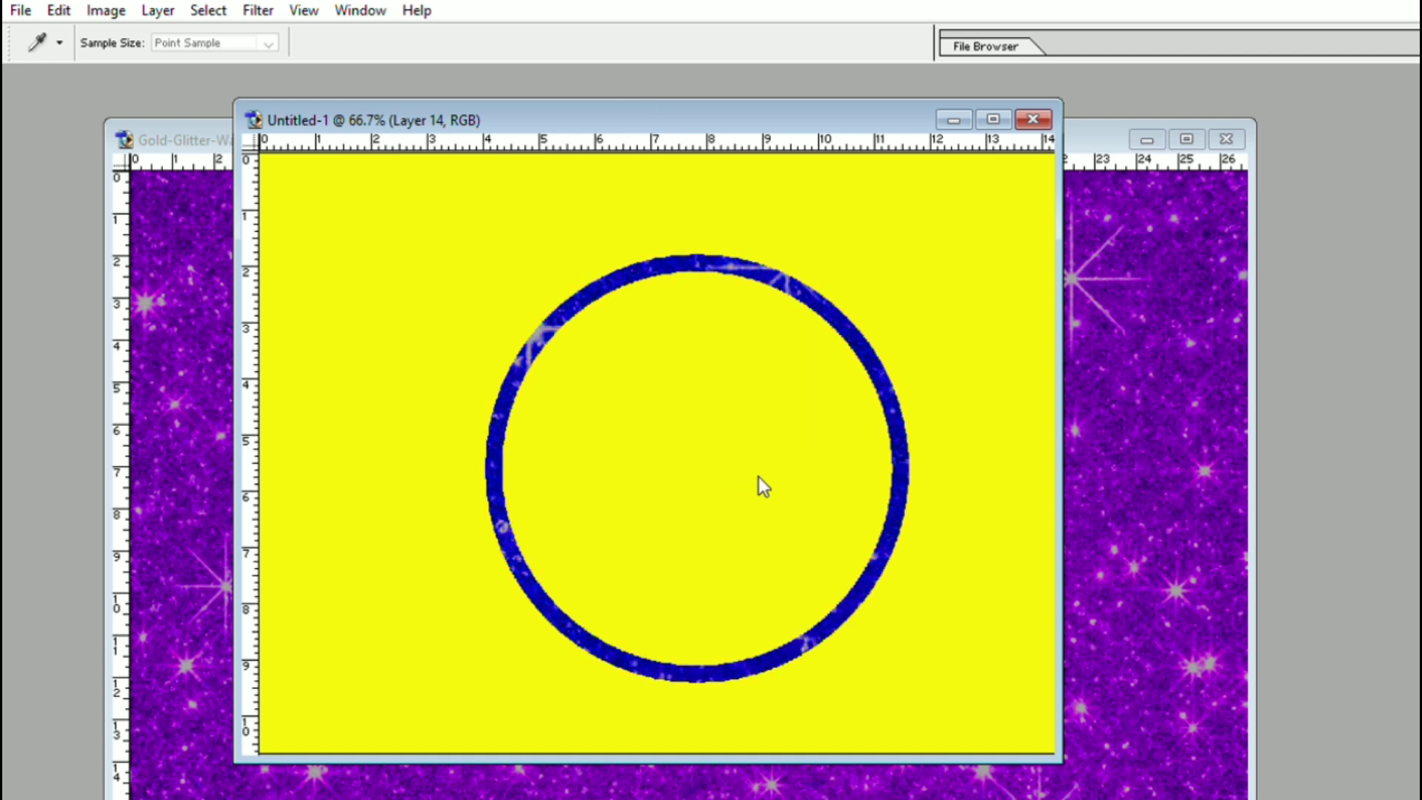
Draw a rounded petal path with the Pen tool, rising from the upper-left part of the blue ring.
{"action": "key", "text": "v"}
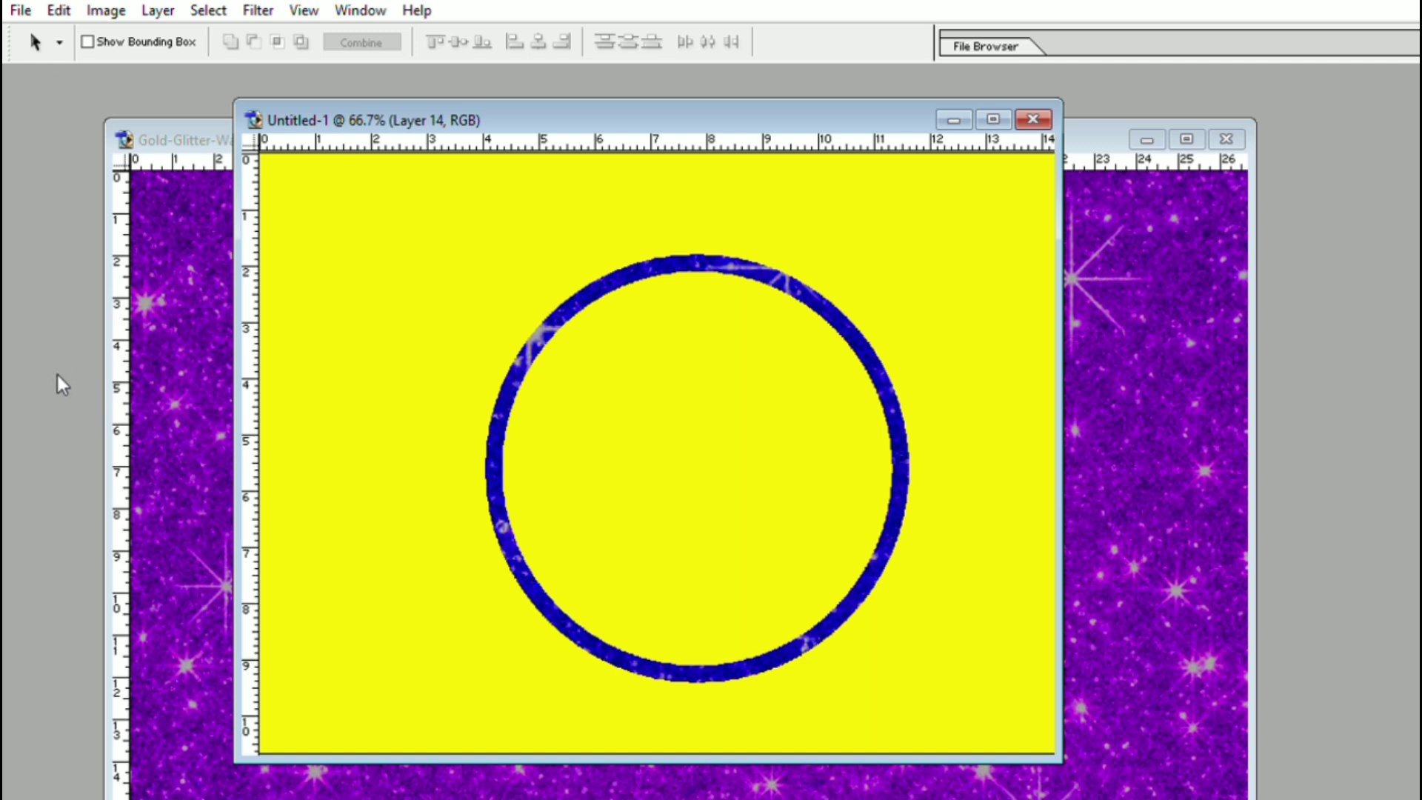
{"action": "key", "text": "p"}
{"action": "left_click", "coordinate": [585, 288]}
{"action": "left_click_drag", "start_coordinate": [578, 229], "coordinate": [629, 223]}
{"action": "left_click", "coordinate": [584, 282]}
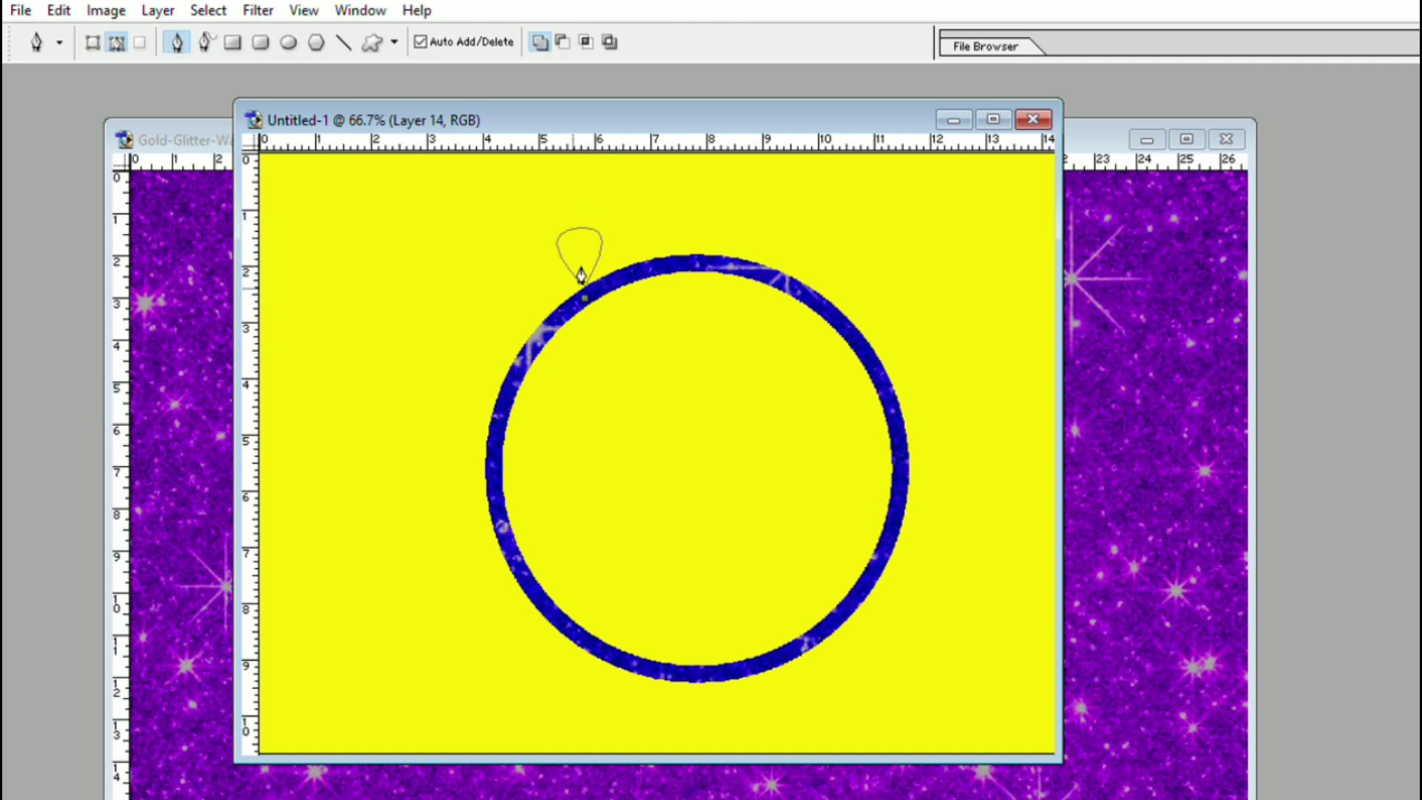
Draw two more petal paths on the left side of the first petal, meeting at the flower's centre.
{"action": "left_click", "coordinate": [549, 252]}
{"action": "left_click_drag", "start_coordinate": [530, 276], "coordinate": [546, 291]}
{"action": "left_click", "coordinate": [580, 290]}
{"action": "left_click", "coordinate": [528, 294]}
{"action": "left_click_drag", "start_coordinate": [568, 339], "coordinate": [587, 319]}
{"action": "left_click", "coordinate": [587, 319]}
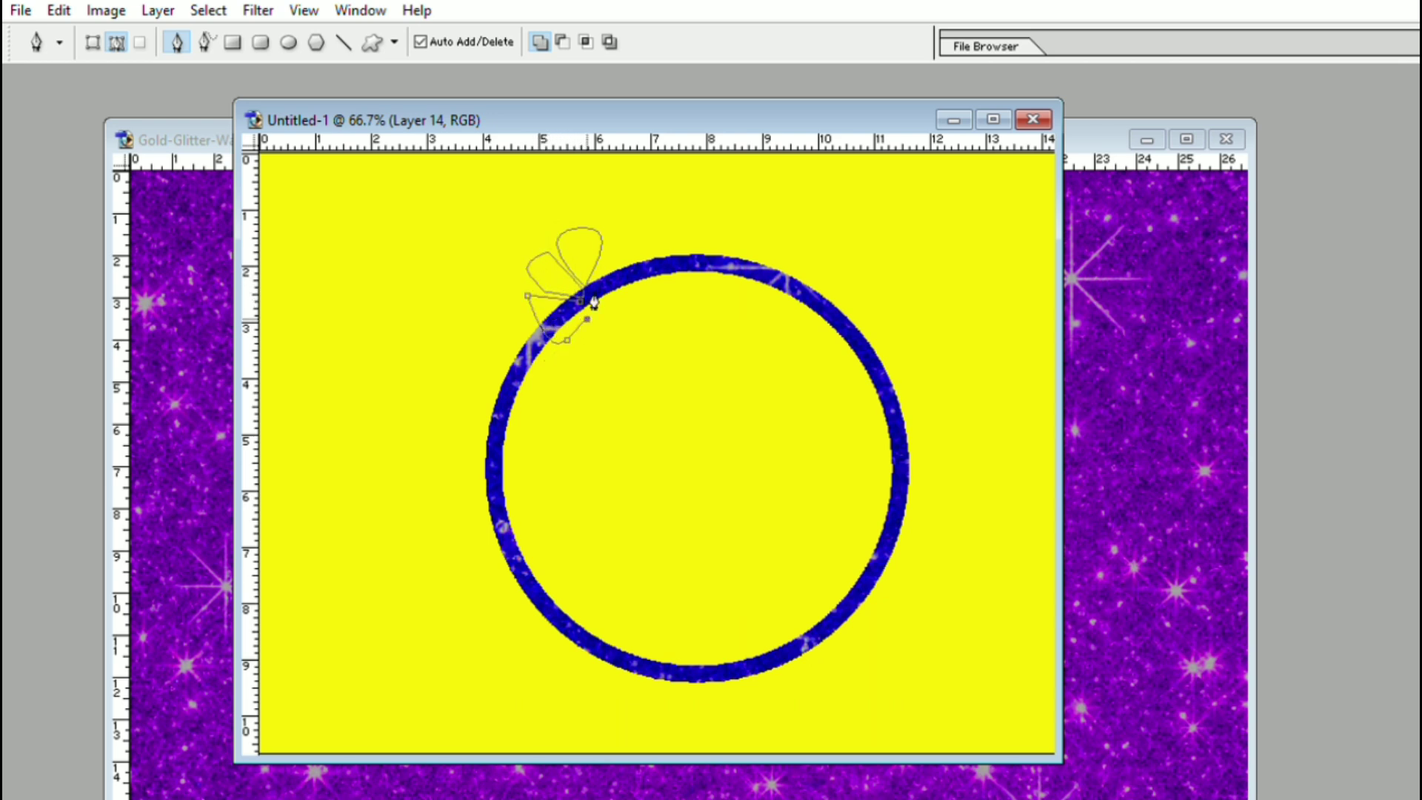
{"action": "left_click", "coordinate": [581, 294]}
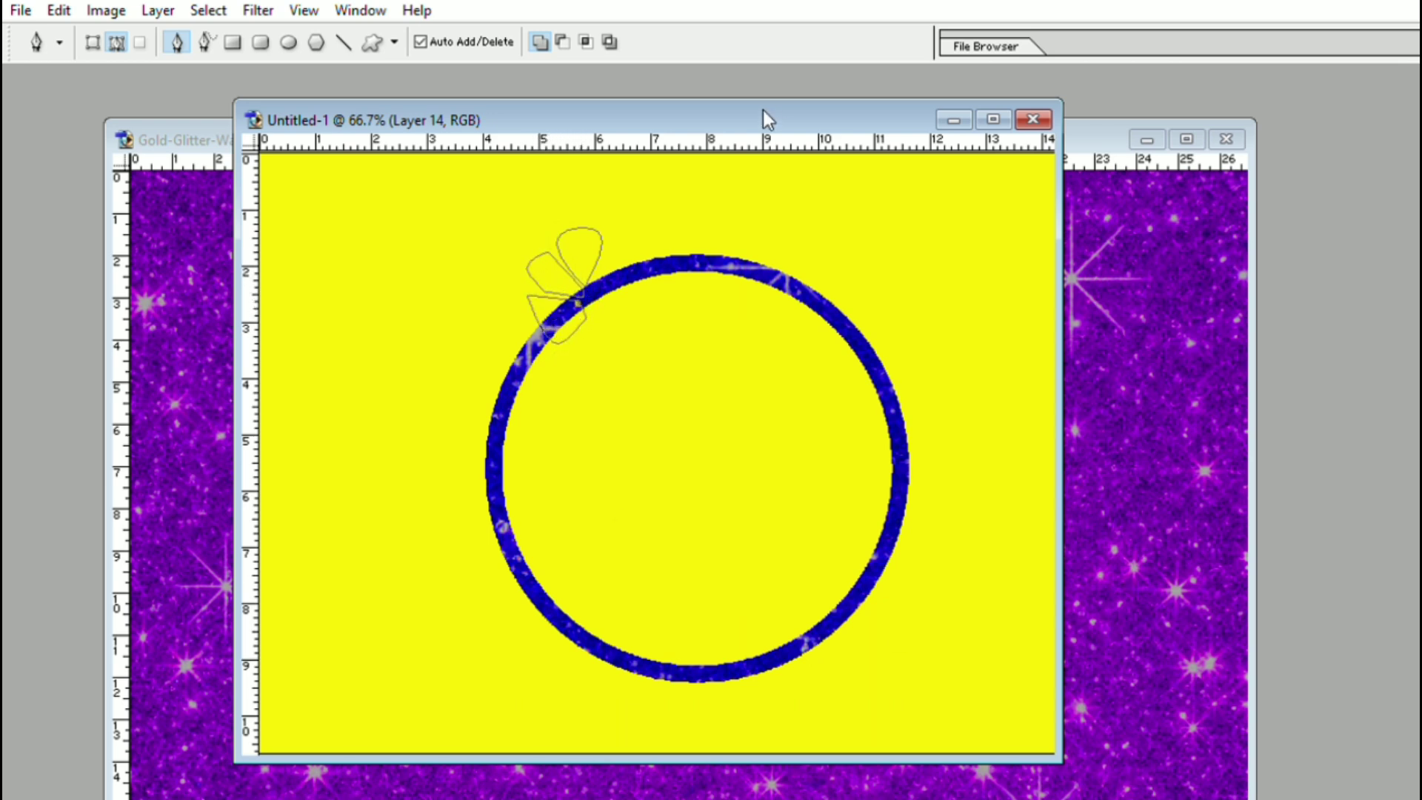
Draw a pointed petal path to the upper right of the flower's centre, along the ring.
{"action": "left_click", "coordinate": [622, 248]}
{"action": "left_click_drag", "start_coordinate": [651, 277], "coordinate": [653, 288]}
{"action": "key", "text": "ctrl+z"}
{"action": "left_click_drag", "start_coordinate": [648, 281], "coordinate": [660, 285]}
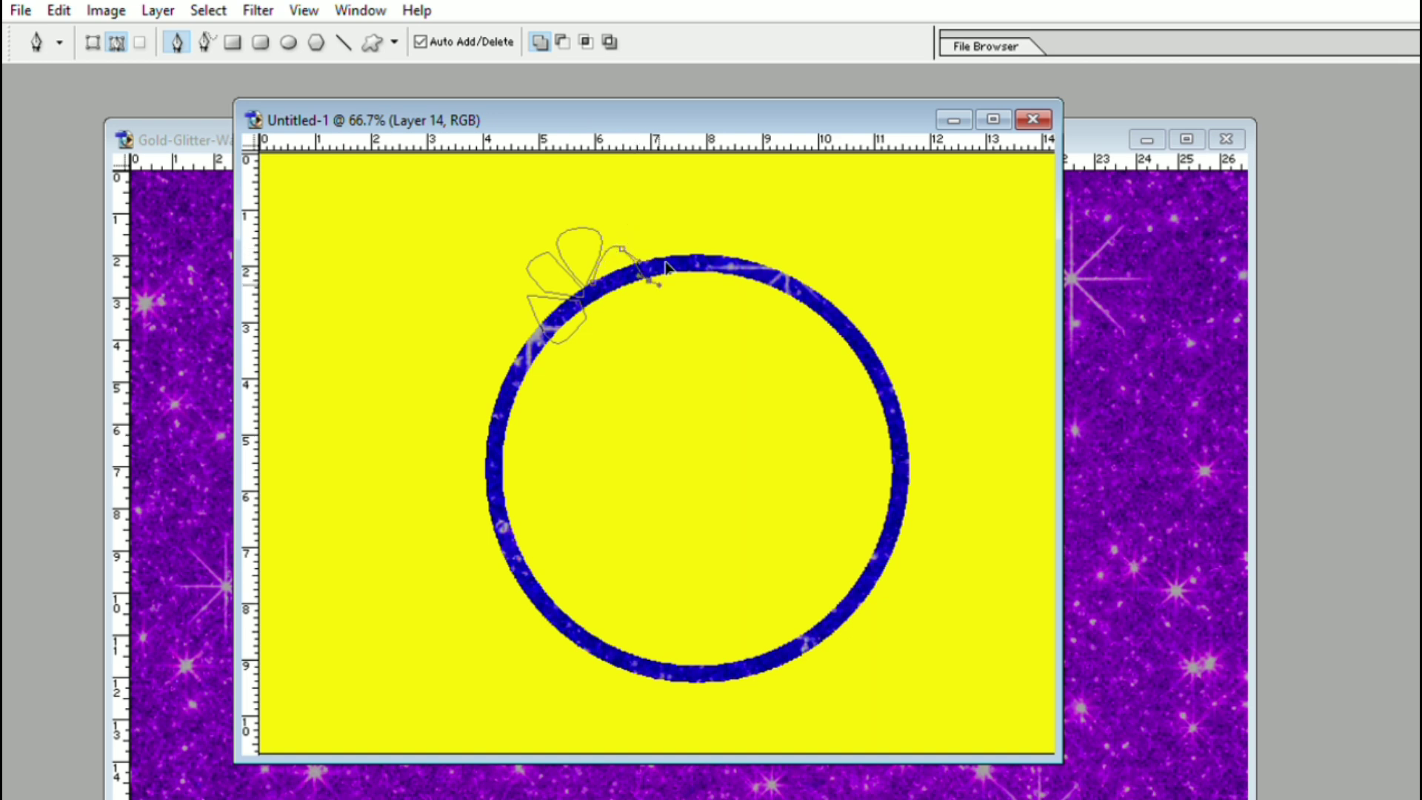
{"action": "left_click", "coordinate": [603, 277]}
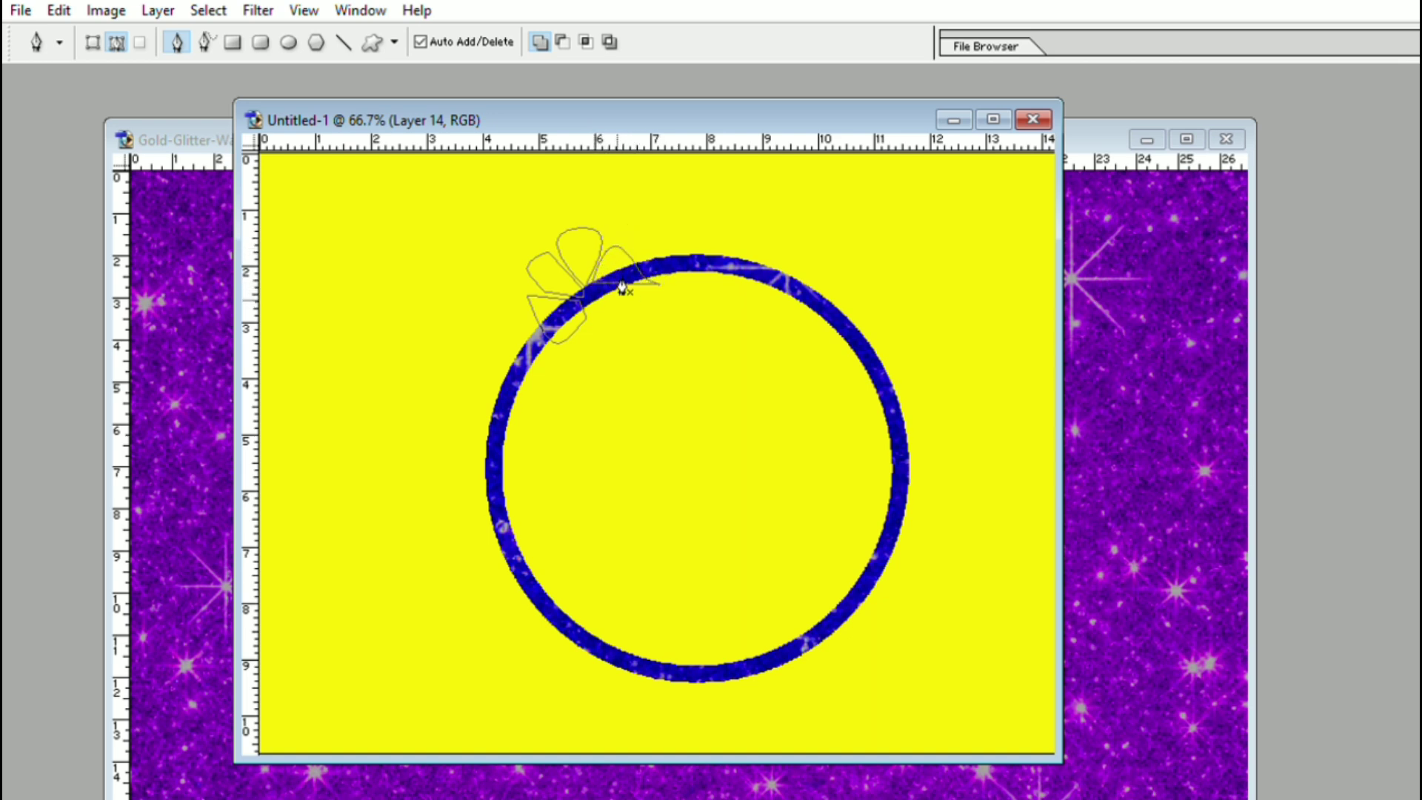
{"action": "left_click", "coordinate": [597, 288]}
Draw the lower-right and bottom petal paths to complete the flower outline around its centre.
{"action": "left_click", "coordinate": [649, 299]}
{"action": "left_click_drag", "start_coordinate": [647, 320], "coordinate": [592, 357]}
{"action": "left_click", "coordinate": [623, 326]}
{"action": "left_click", "coordinate": [617, 324]}
{"action": "left_click", "coordinate": [597, 288]}
{"action": "left_click", "coordinate": [584, 297]}
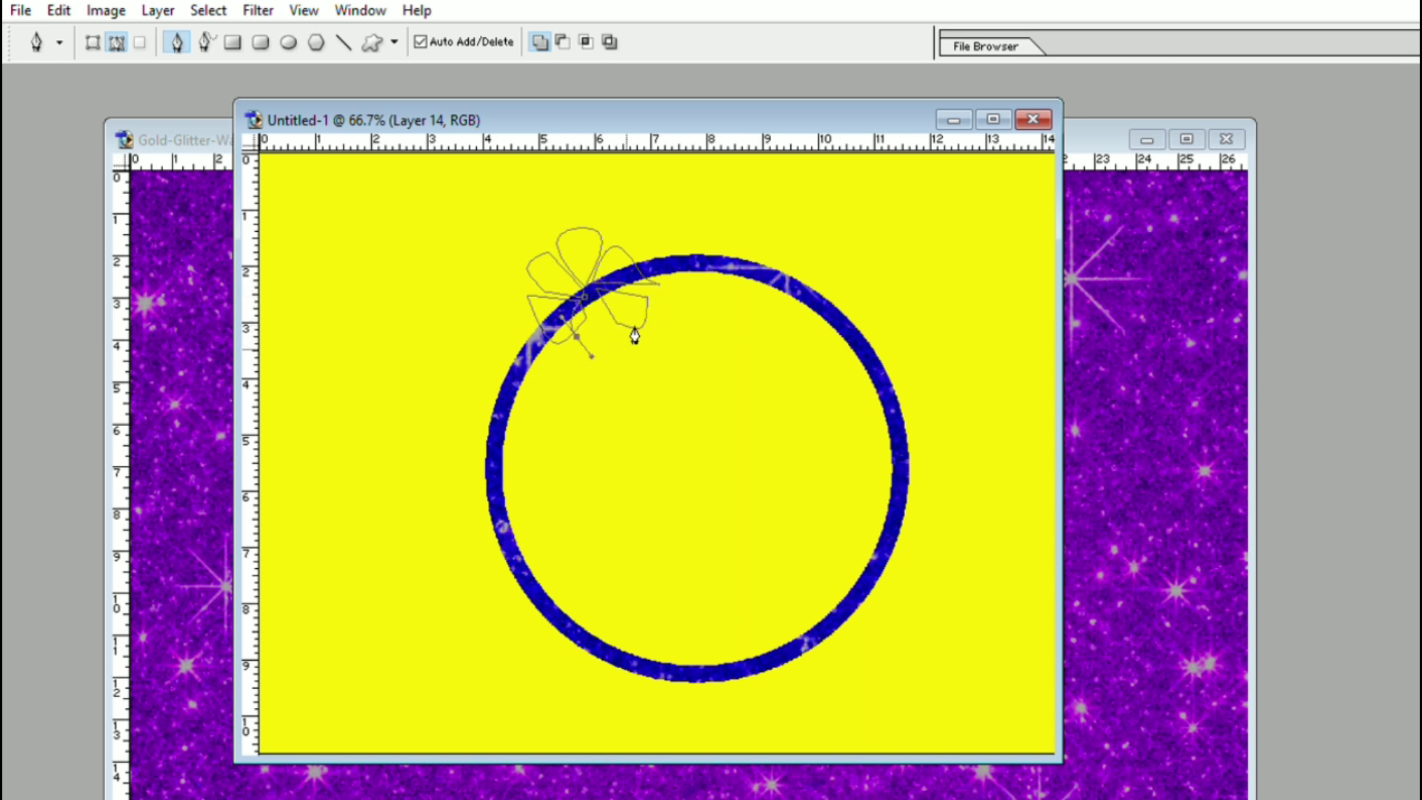
{"action": "left_click", "coordinate": [597, 290]}
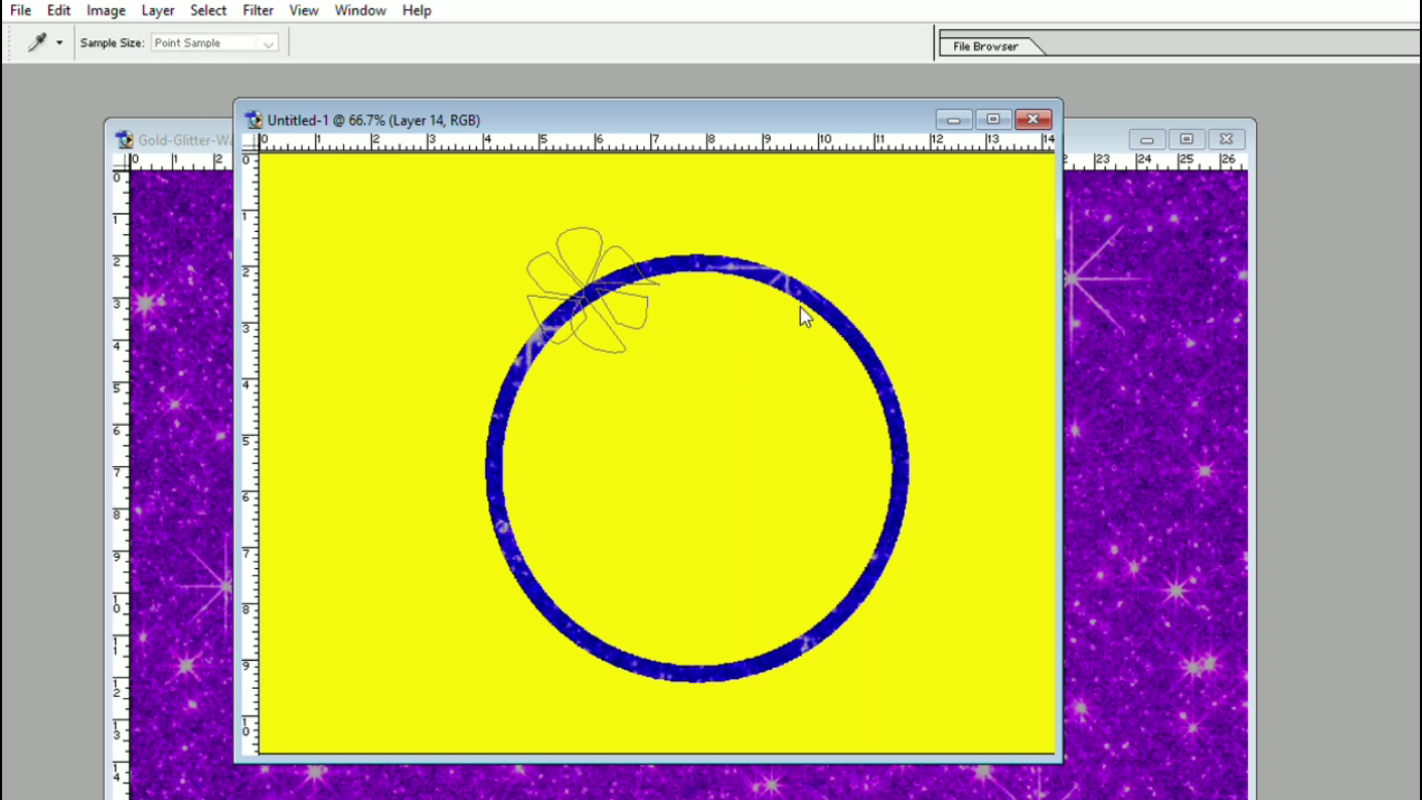
Paste the copied purple glitter into a selection made from the flower path and shift its hue to red.
{"action": "key", "text": "ctrl+Return"}
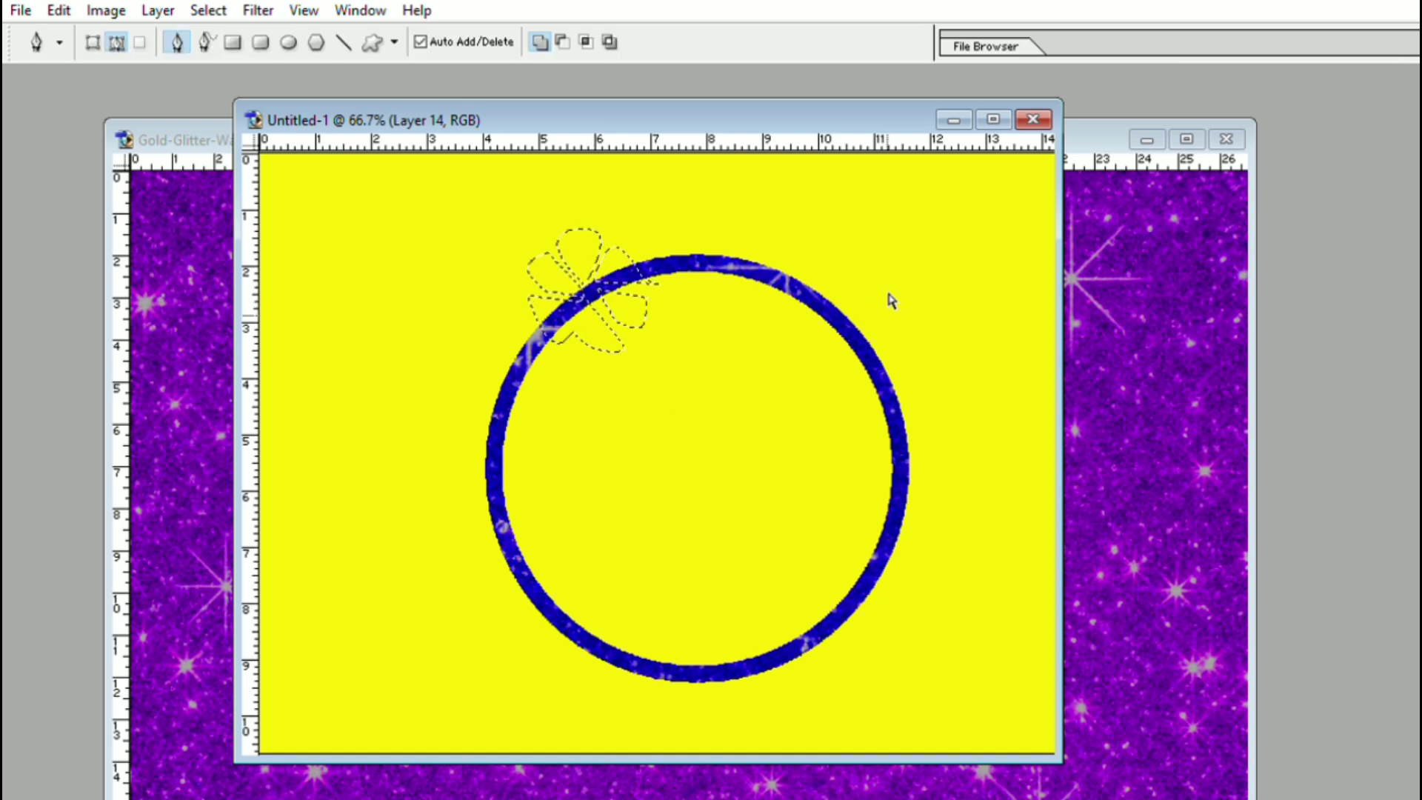
{"action": "key", "text": "ctrl+shift+v"}
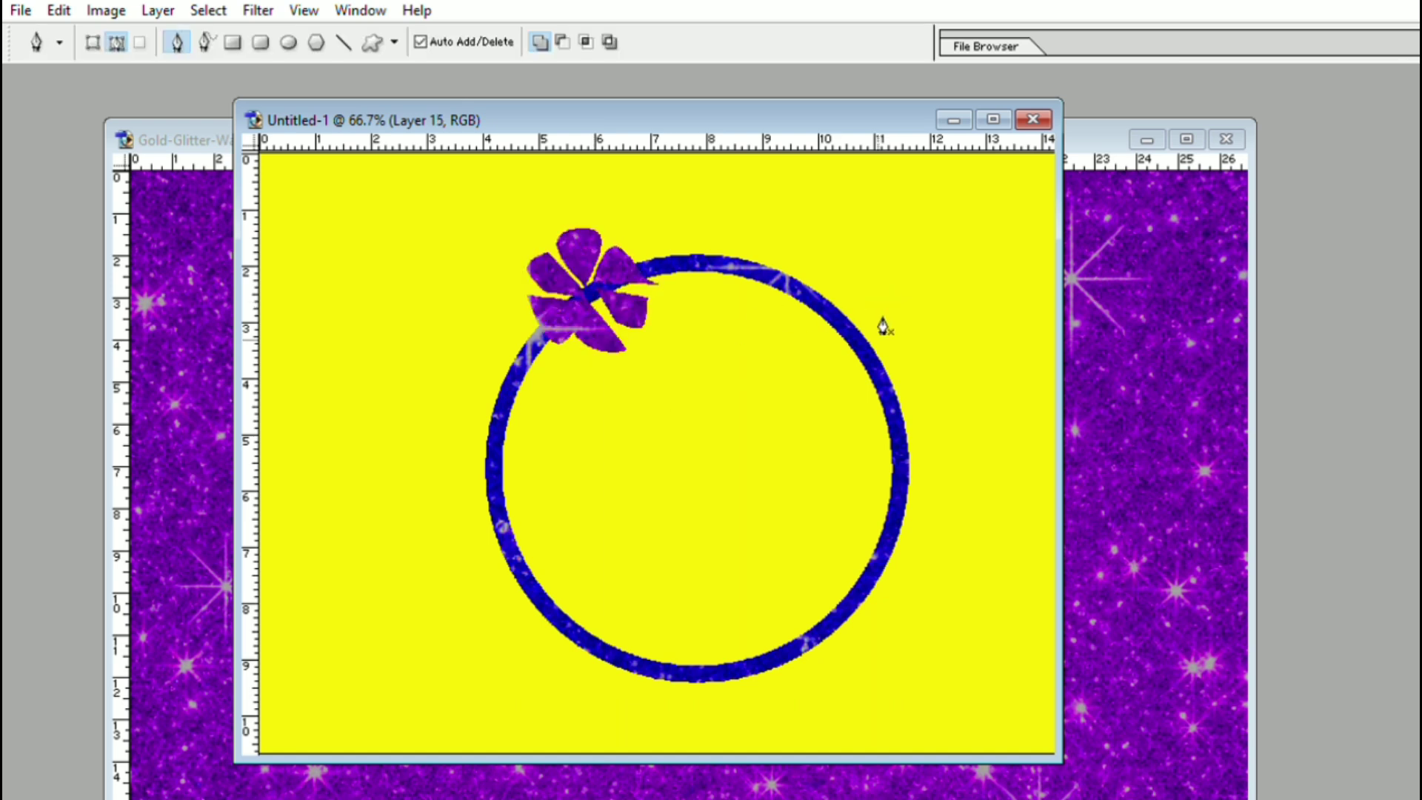
{"action": "key", "text": "ctrl+u"}
{"action": "left_click_drag", "start_coordinate": [797, 461], "coordinate": [847, 450]}
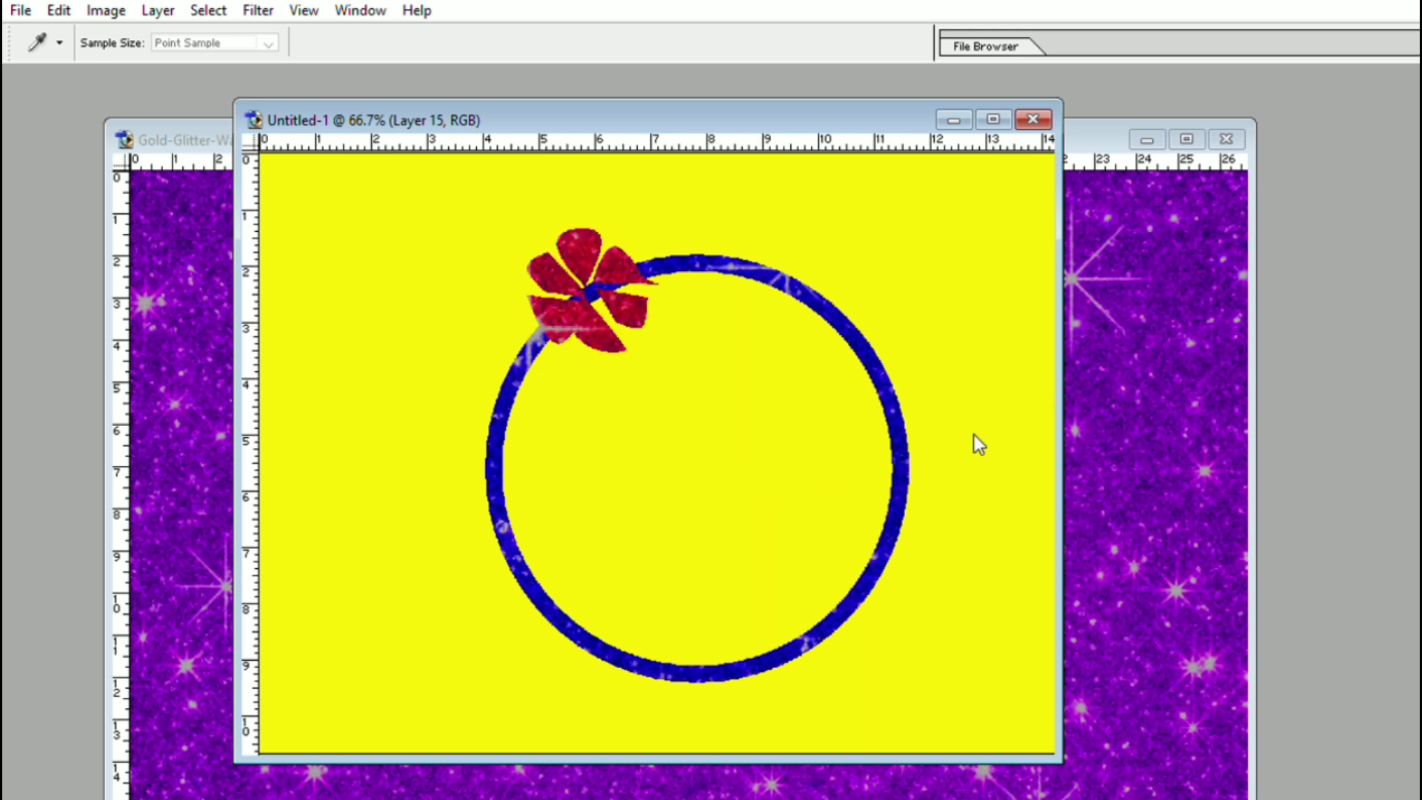
Duplicate the red flower layer, then shrink and rotate the copy over the original flower.
{"action": "key", "text": "p"}
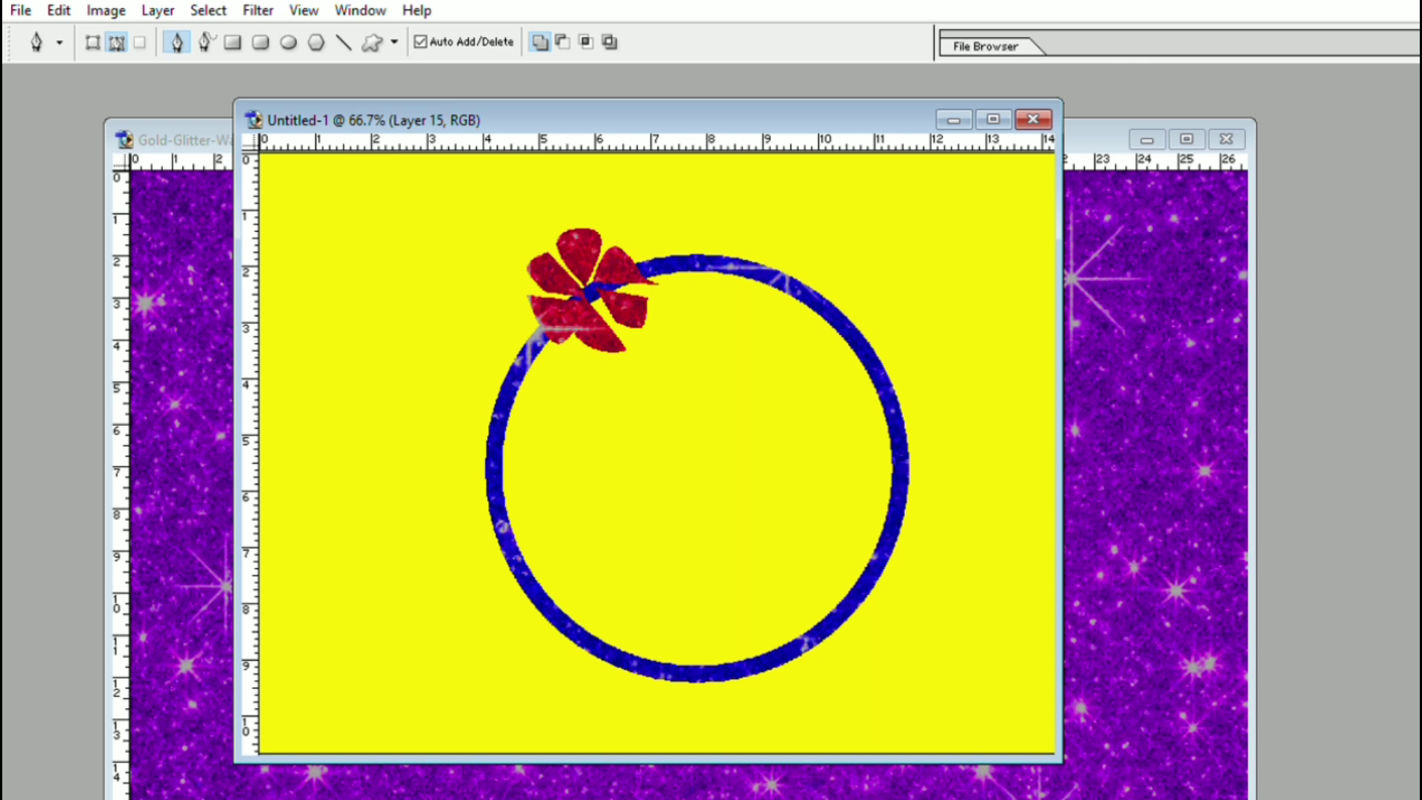
{"action": "key", "text": "ctrl+Return"}
{"action": "left_click", "coordinate": [1265, 291]}
{"action": "key", "text": "ctrl+d"}
{"action": "key", "text": "v"}
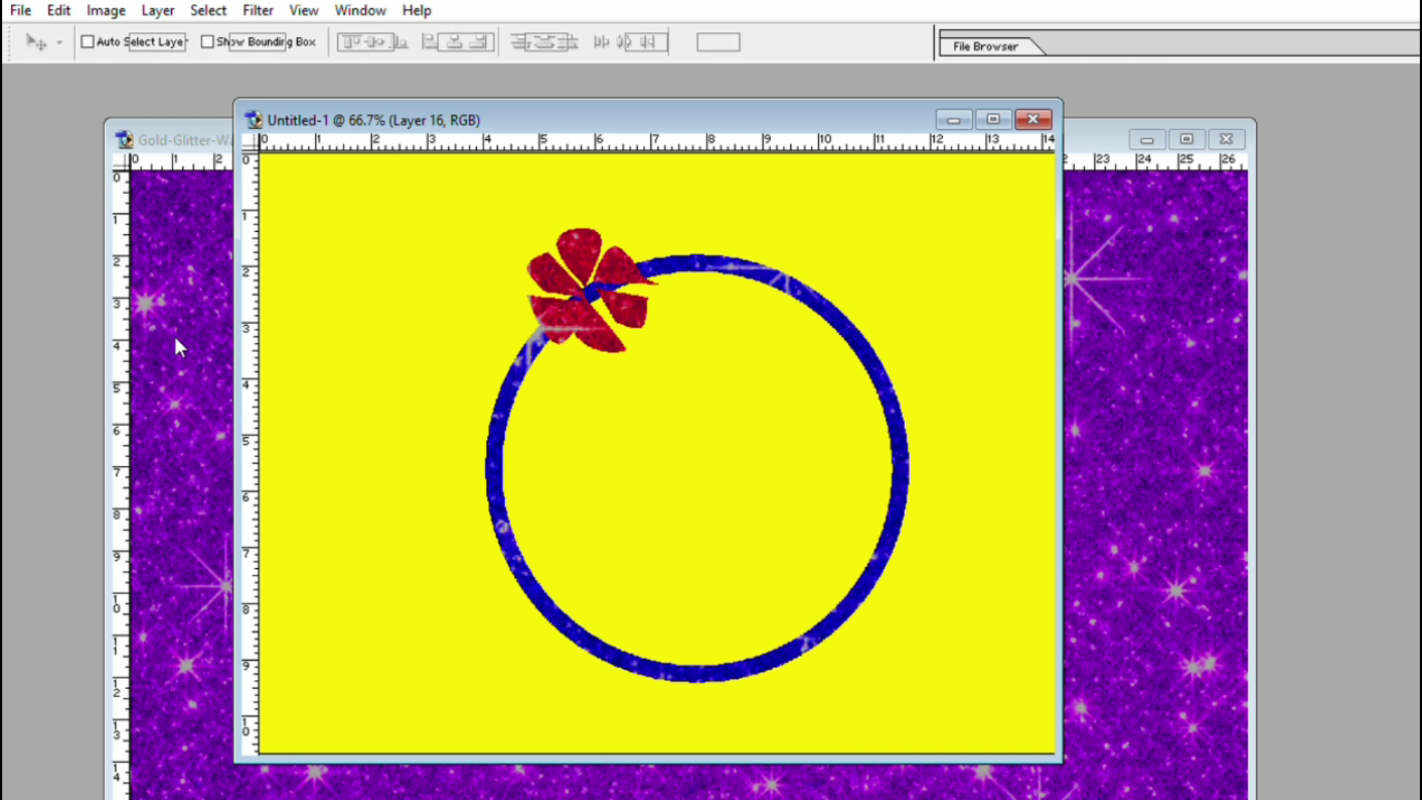
{"action": "key", "text": "ctrl+t"}
{"action": "left_click_drag", "start_coordinate": [530, 229], "coordinate": [553, 254]}
{"action": "left_click_drag", "start_coordinate": [689, 368], "coordinate": [717, 345]}
{"action": "key", "text": "Return"}
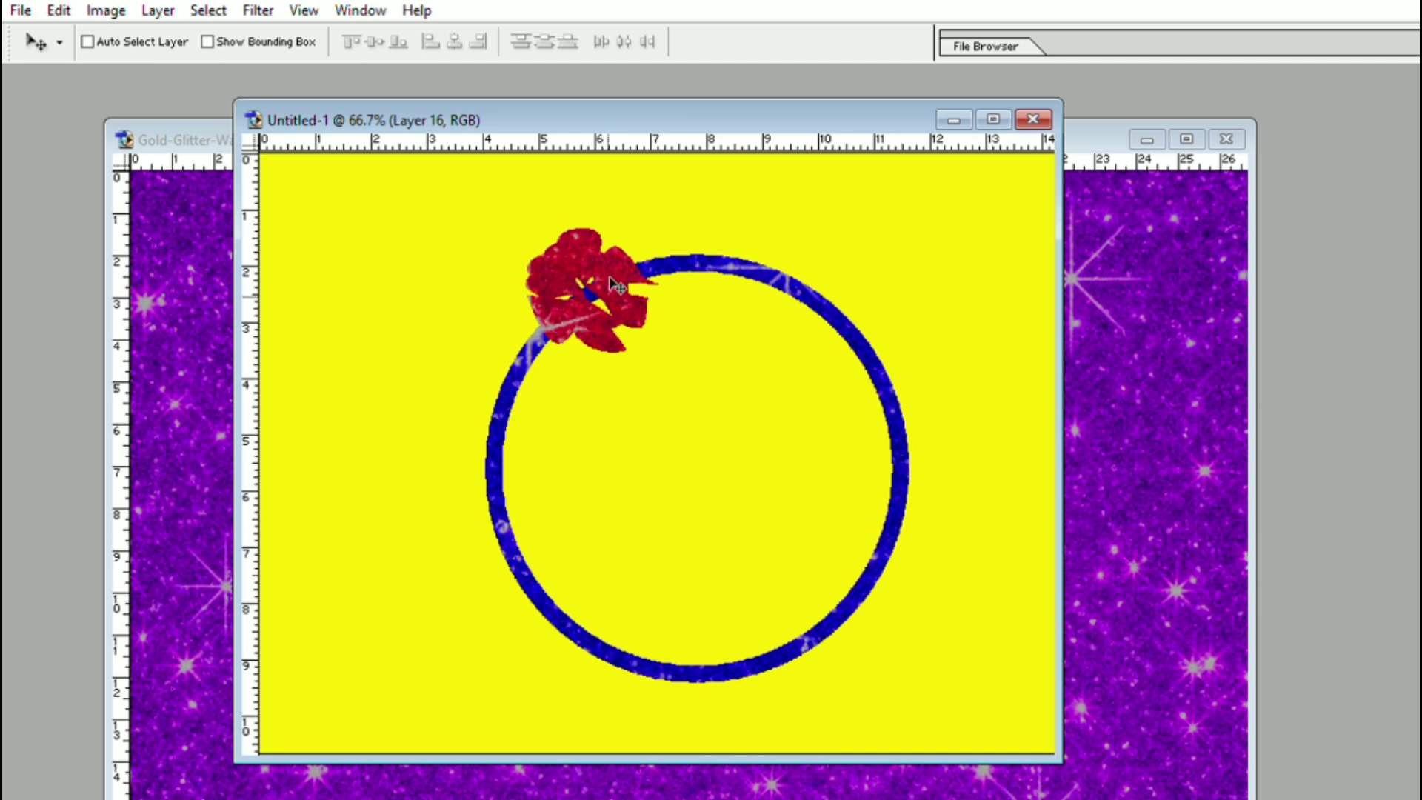
{"action": "left_click_drag", "start_coordinate": [586, 291], "coordinate": [594, 298]}
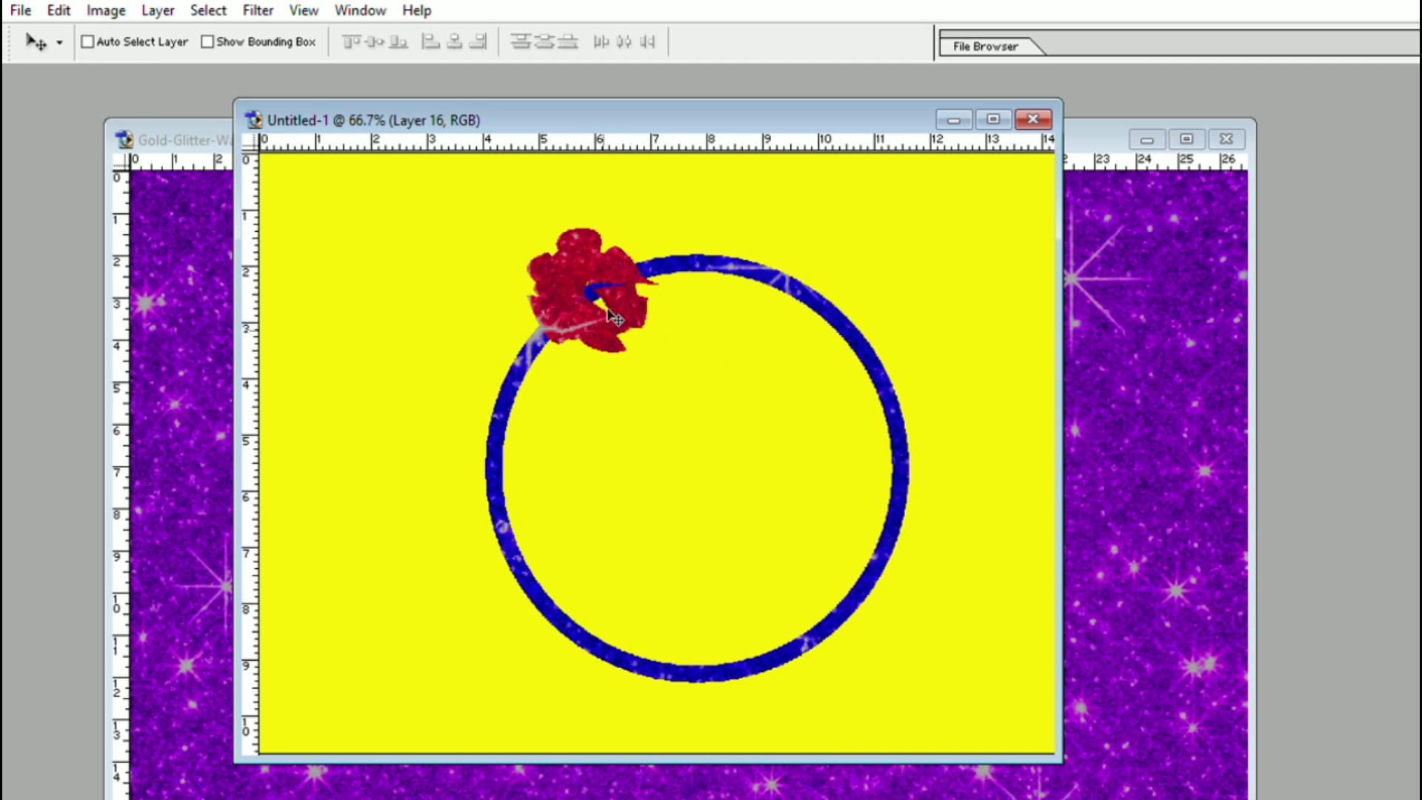
Scale the inner flower to 77.2% by 84.1%, rotate it -7.5° over the larger flower's centre, and shift its hue toward orange-red.
{"action": "key", "text": "ctrl+t"}
{"action": "left_click_drag", "start_coordinate": [534, 246], "coordinate": [558, 260]}
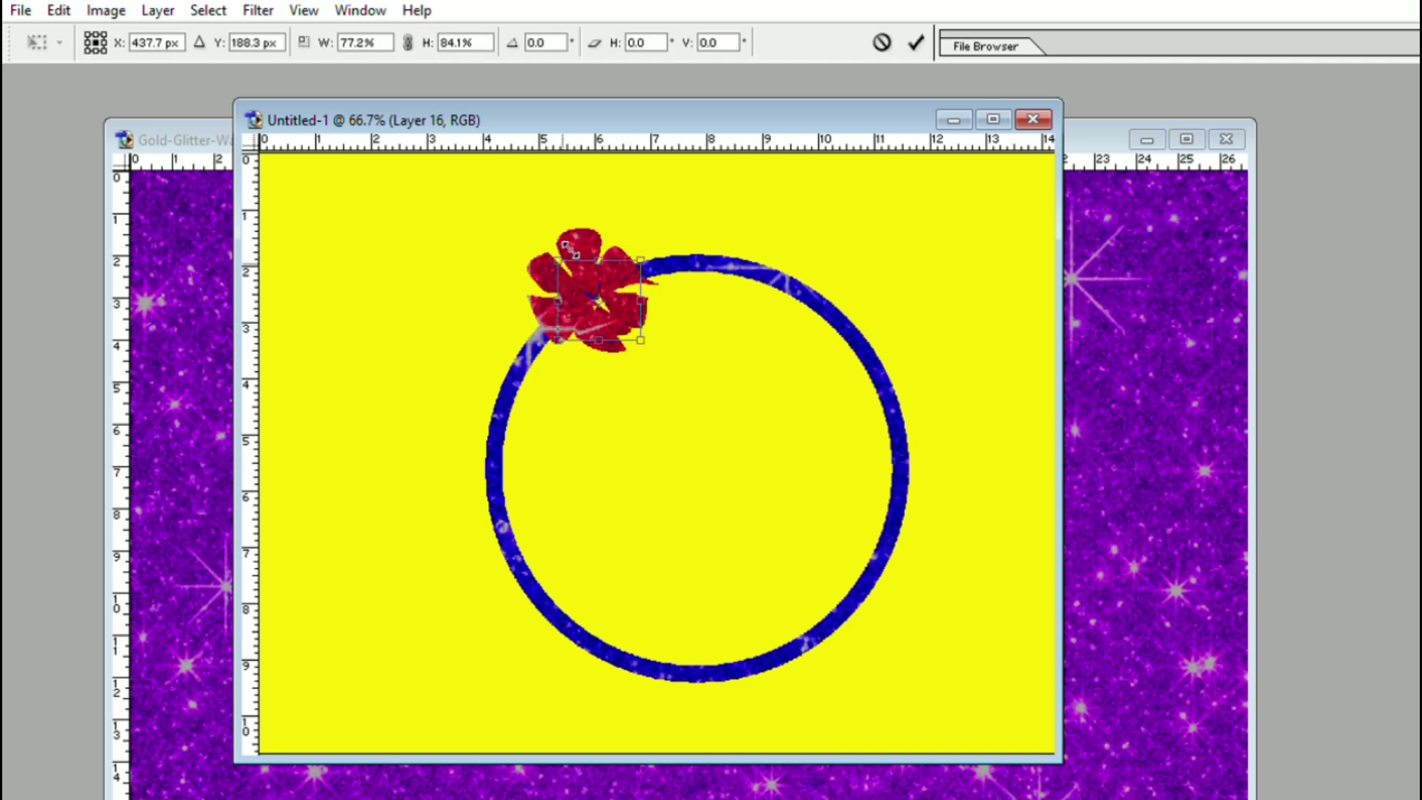
{"action": "left_click_drag", "start_coordinate": [633, 302], "coordinate": [621, 291]}
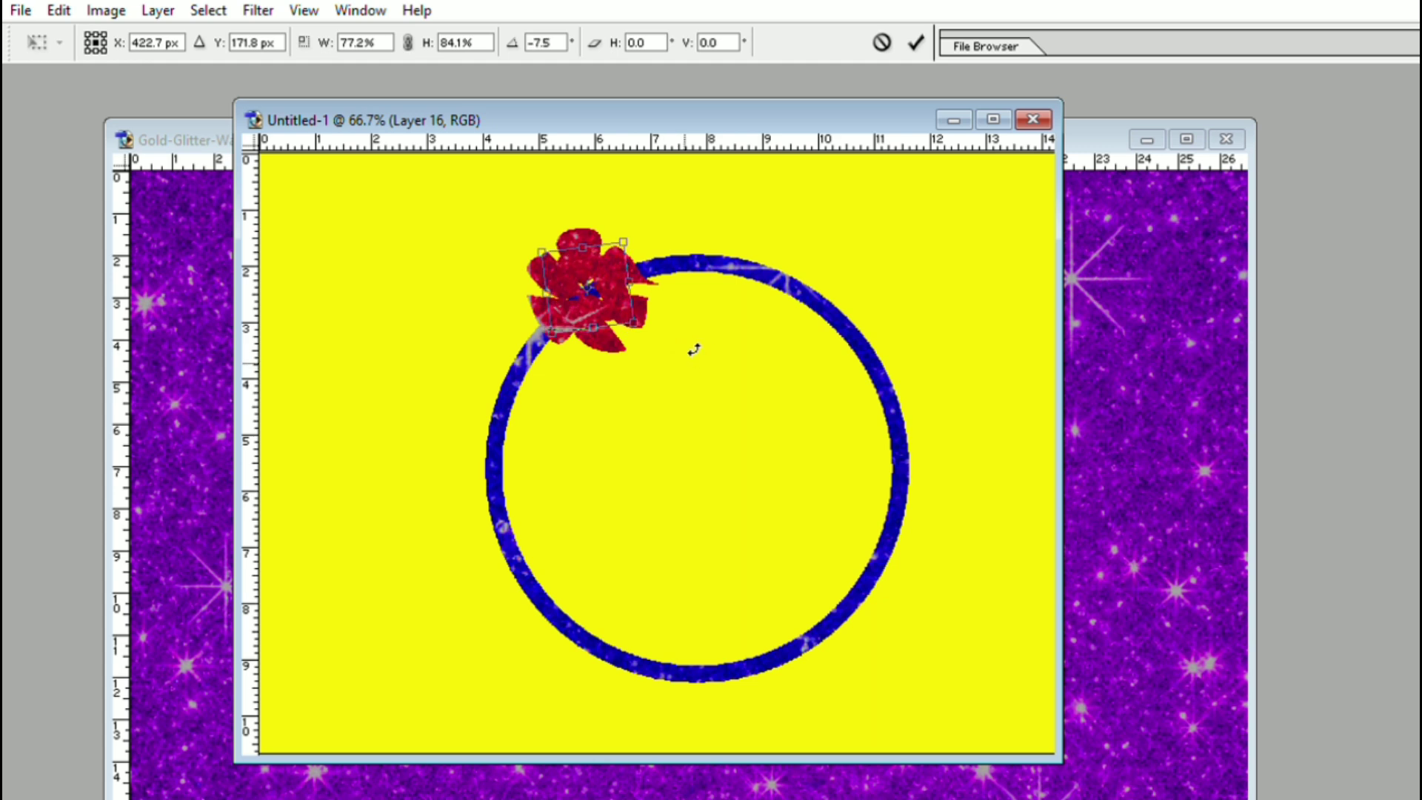
{"action": "key", "text": "Return"}
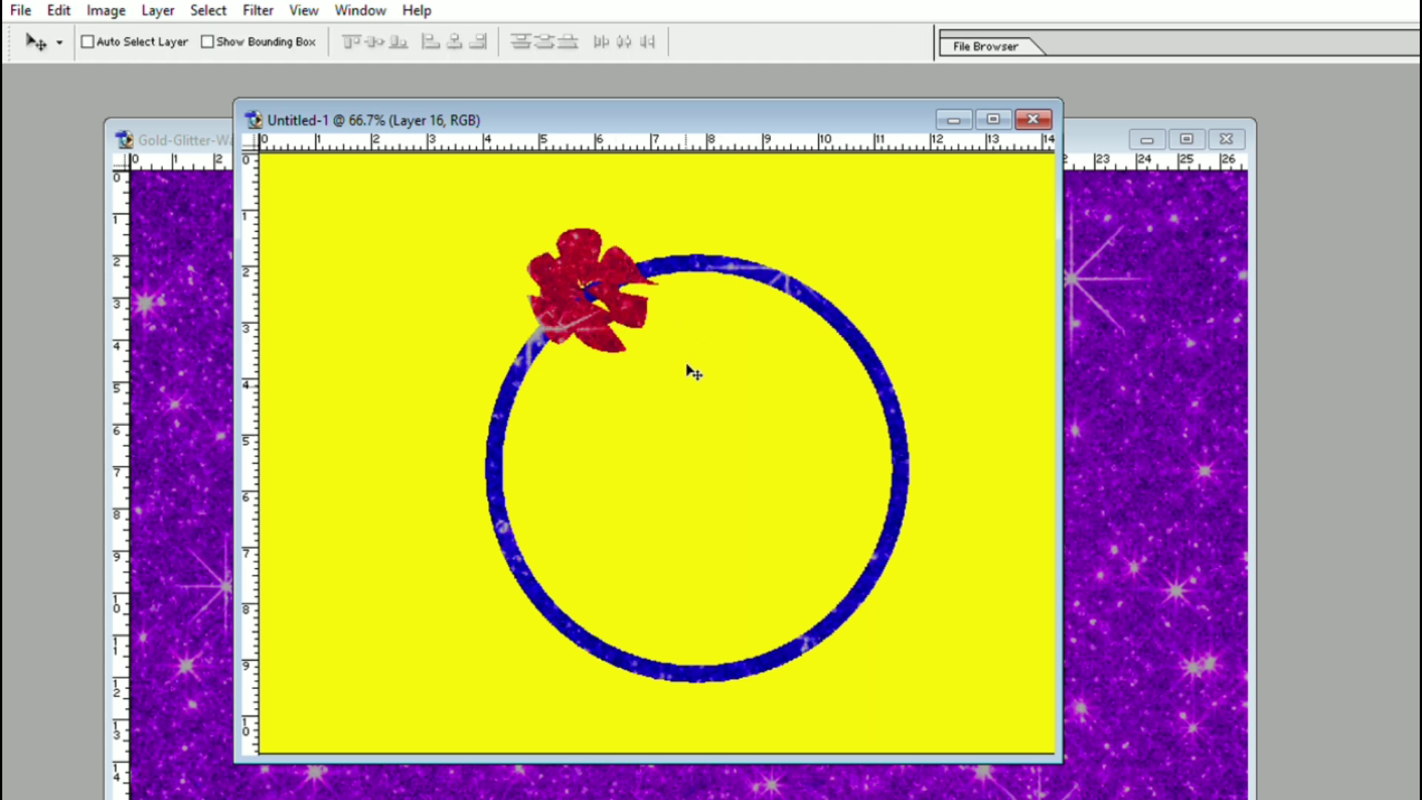
{"action": "key", "text": "i"}
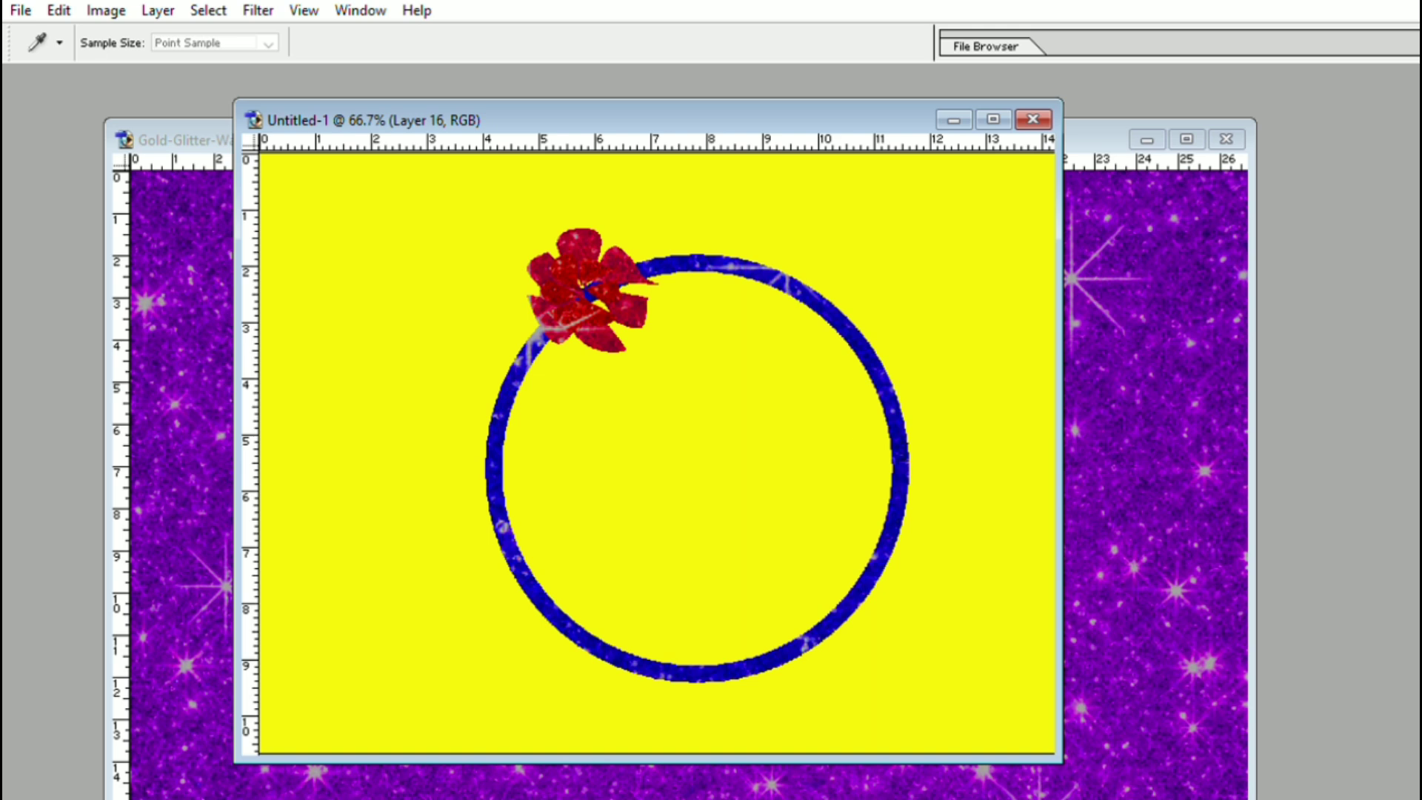
{"action": "key", "text": "v"}
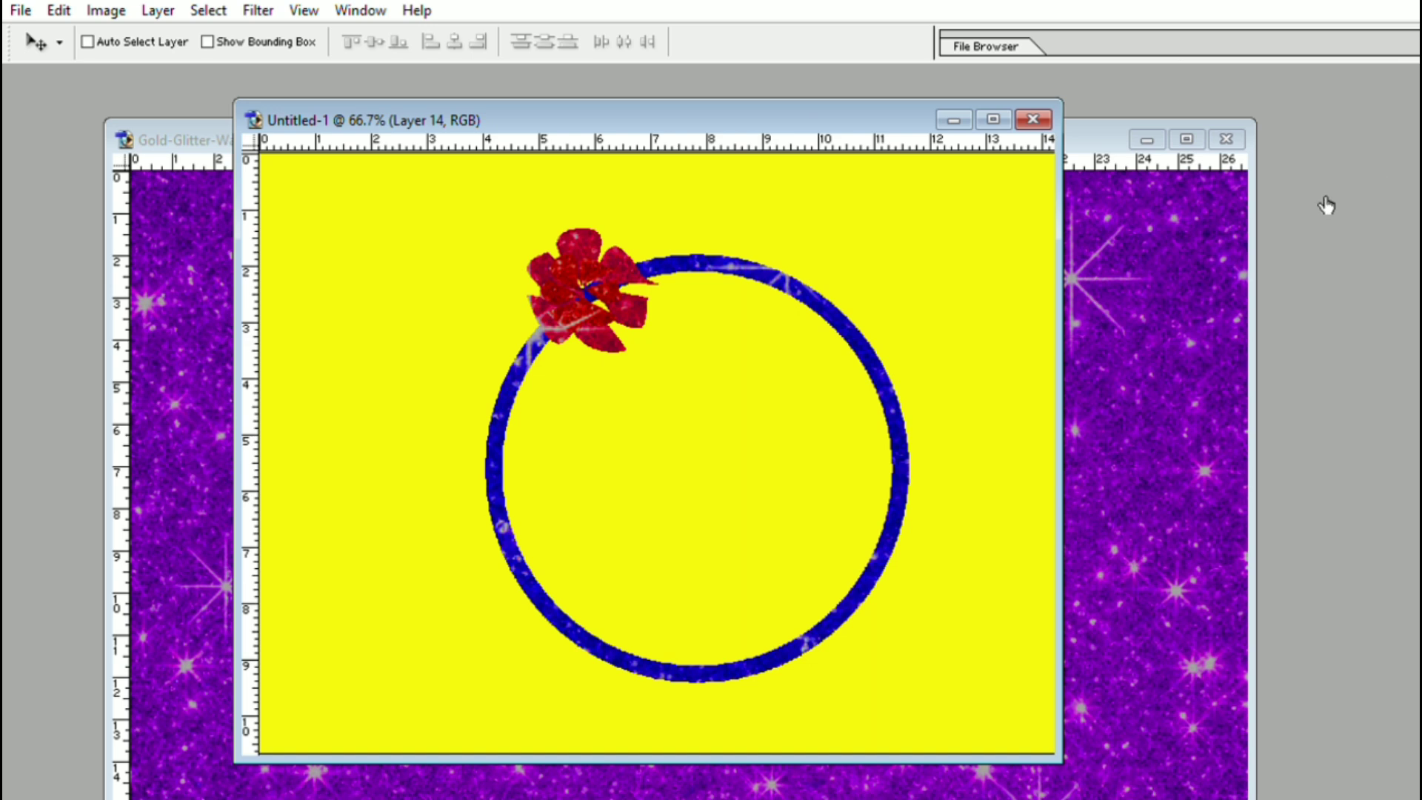
Select the finished flower's shape, paste a copy of it, and place the copy to its upper right on the ring.
{"action": "left_click", "coordinate": [1390, 163], "text": "ctrl"}
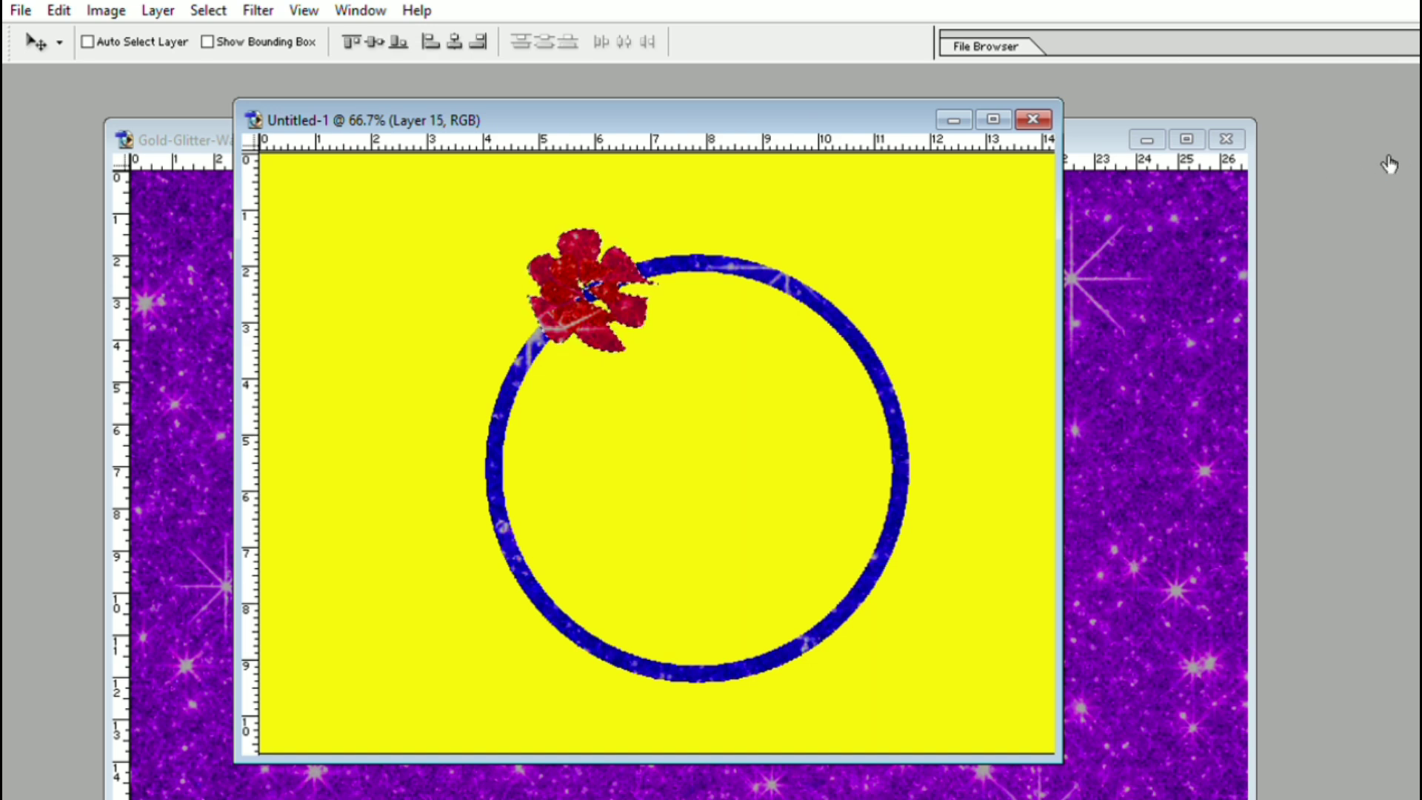
{"action": "key", "text": "ctrl+c"}
{"action": "key", "text": "ctrl+v"}
{"action": "left_click_drag", "start_coordinate": [627, 287], "coordinate": [706, 267]}
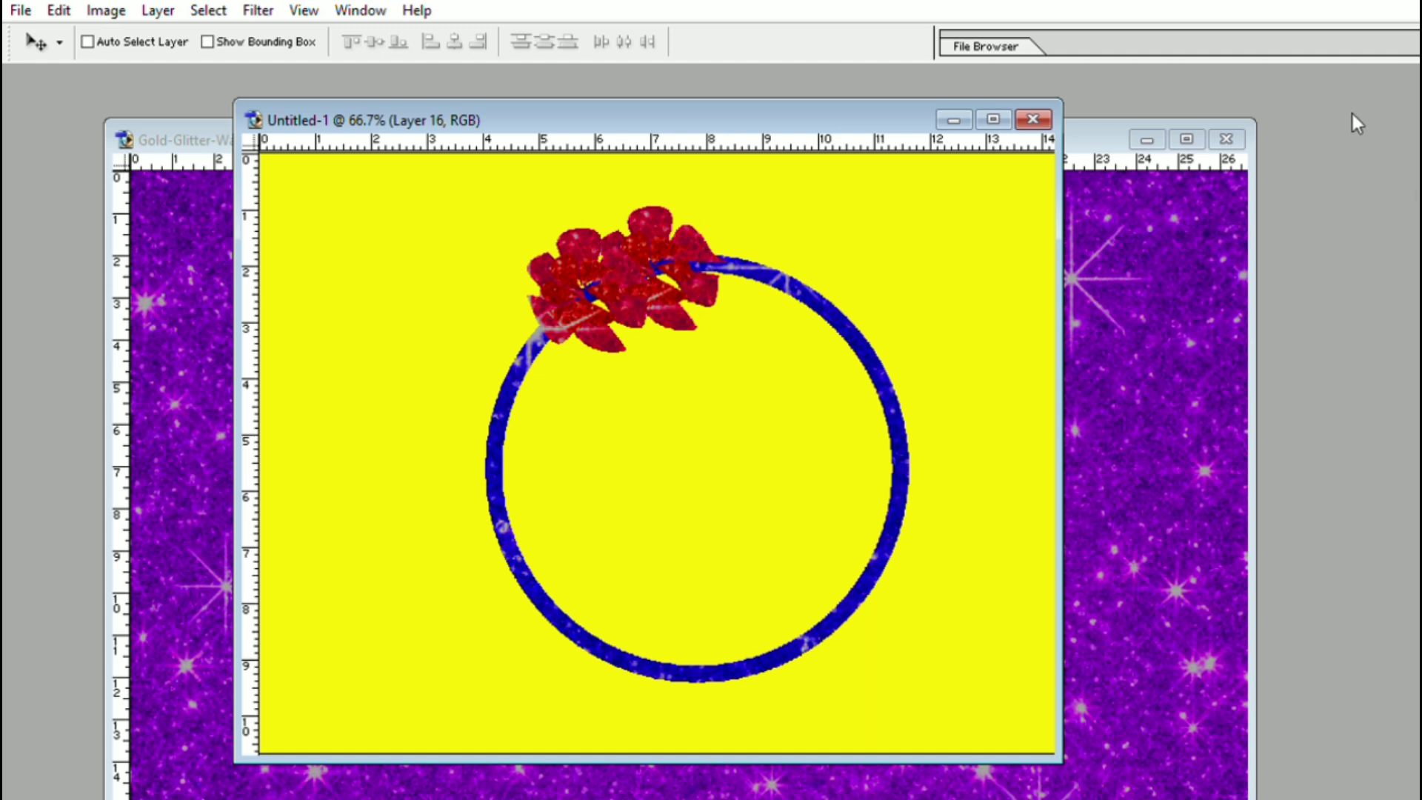
Scale the copied flower to 73.4% by 81.1%, reposition it on top of the ring, and shift its hue toward orange.
{"action": "key", "text": "ctrl+t"}
{"action": "left_click_drag", "start_coordinate": [614, 195], "coordinate": [647, 216]}
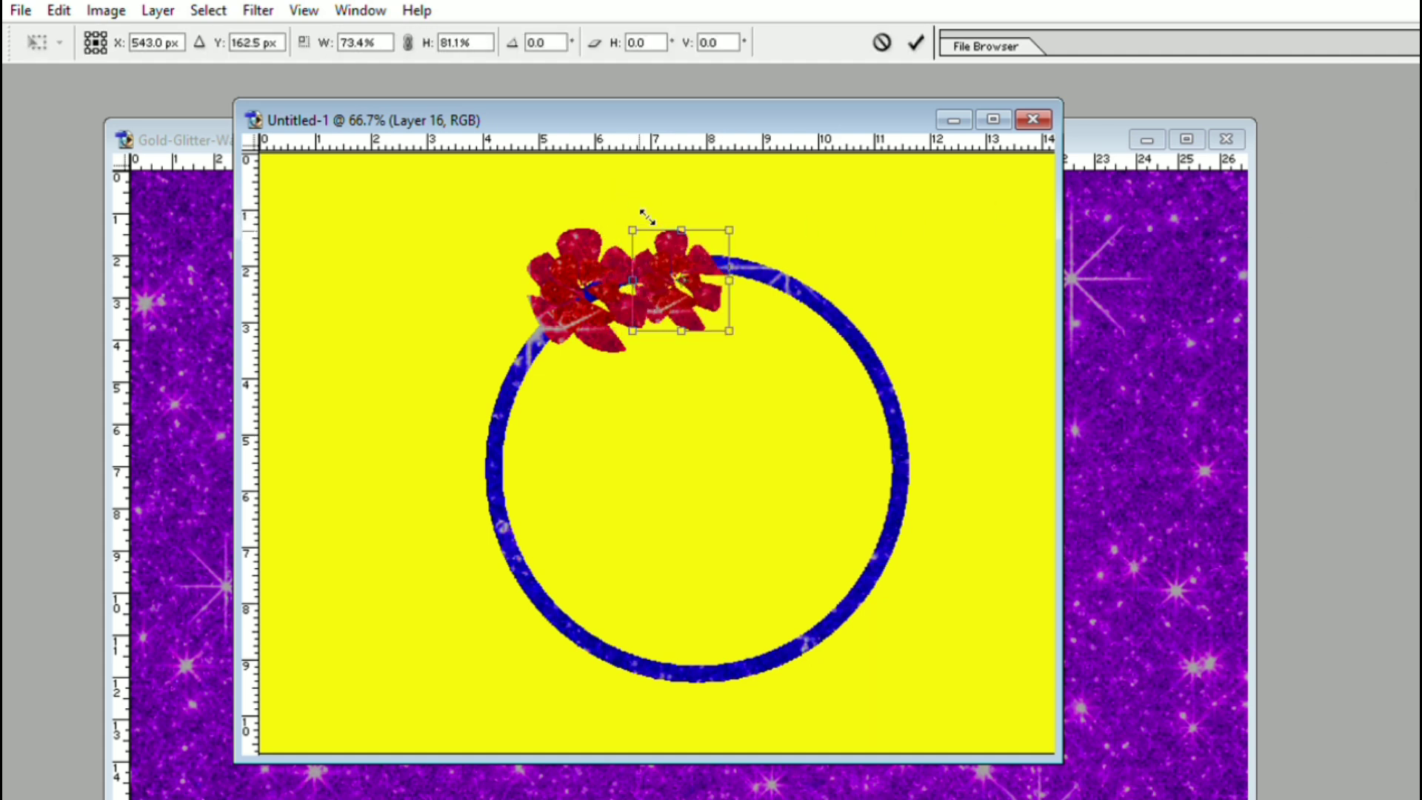
{"action": "left_click_drag", "start_coordinate": [711, 268], "coordinate": [693, 246]}
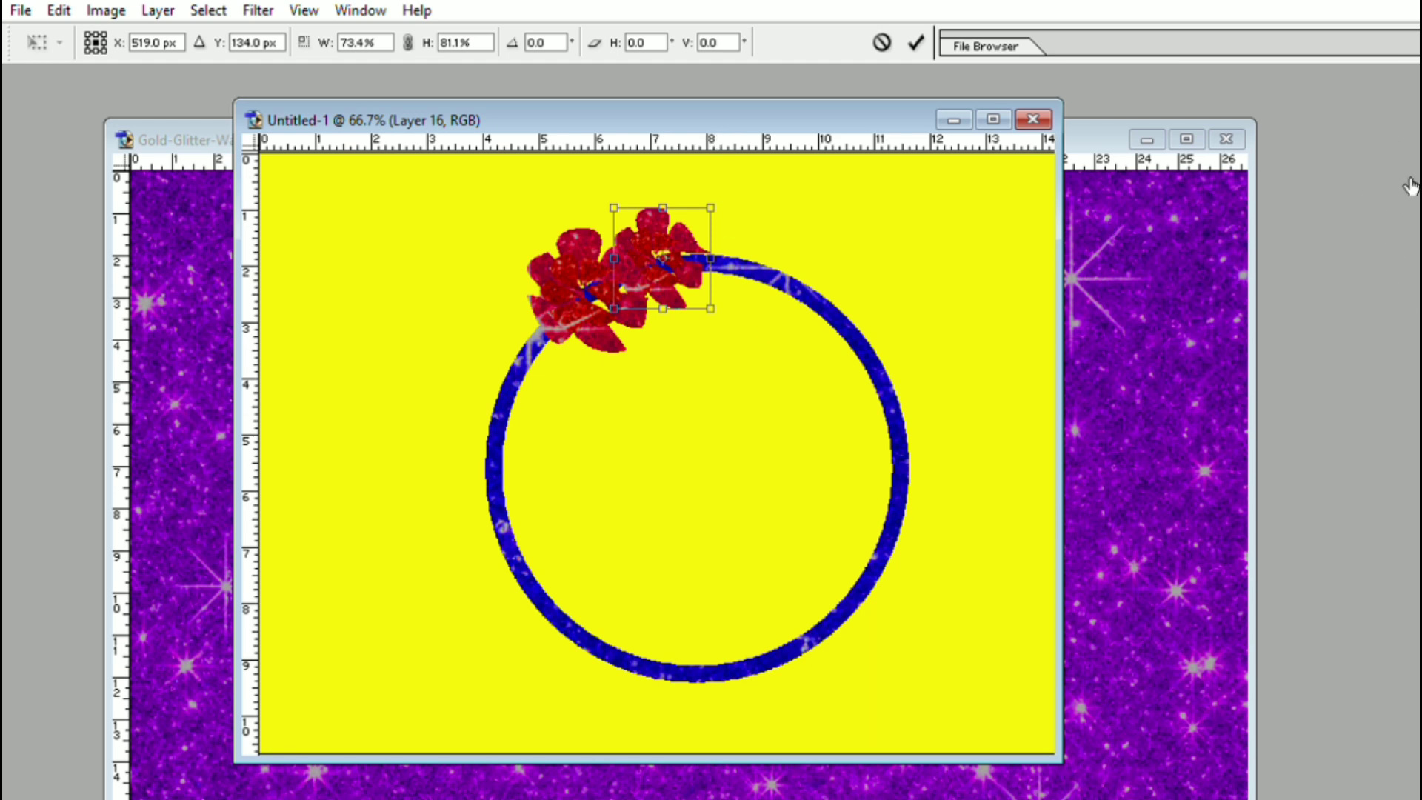
{"action": "key", "text": "Return"}
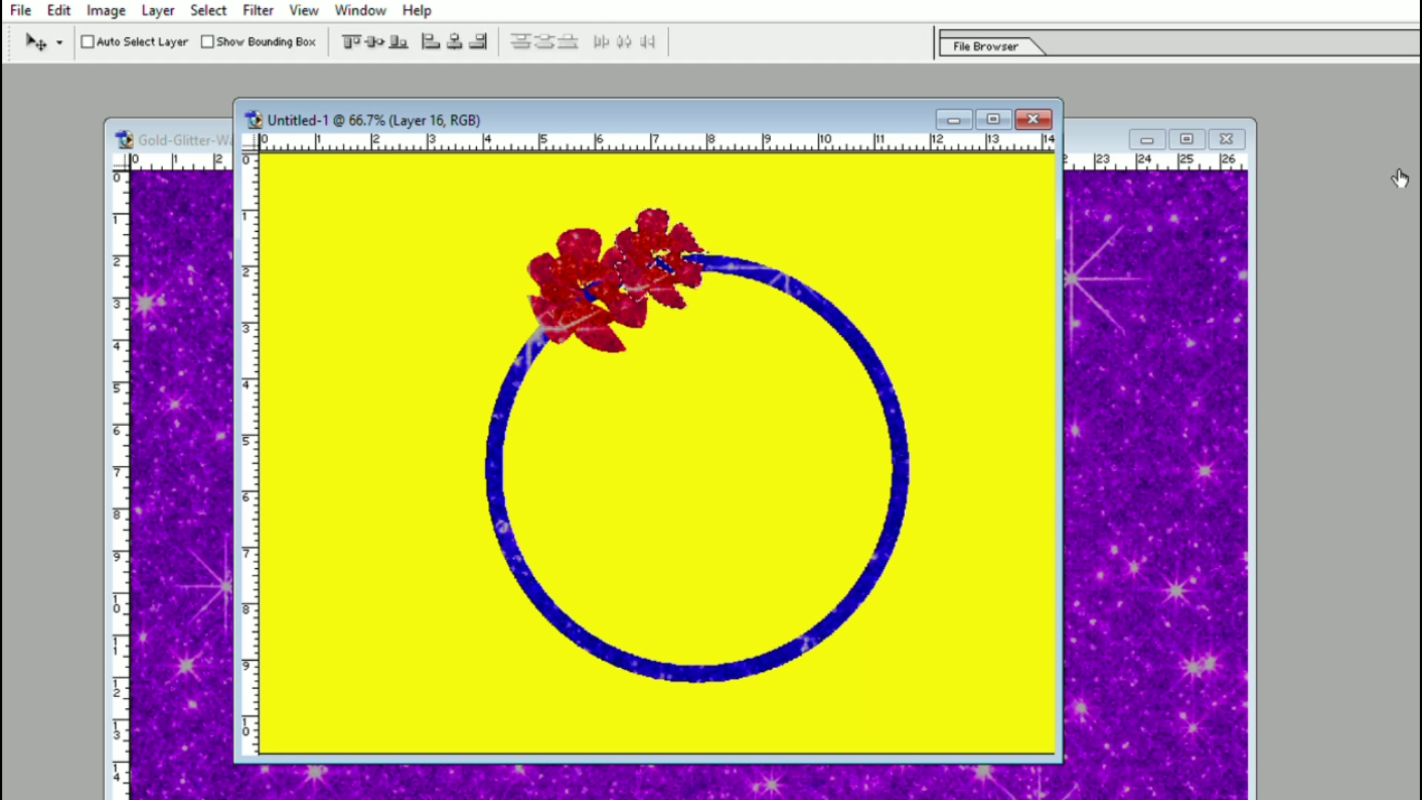
{"action": "key", "text": "i"}
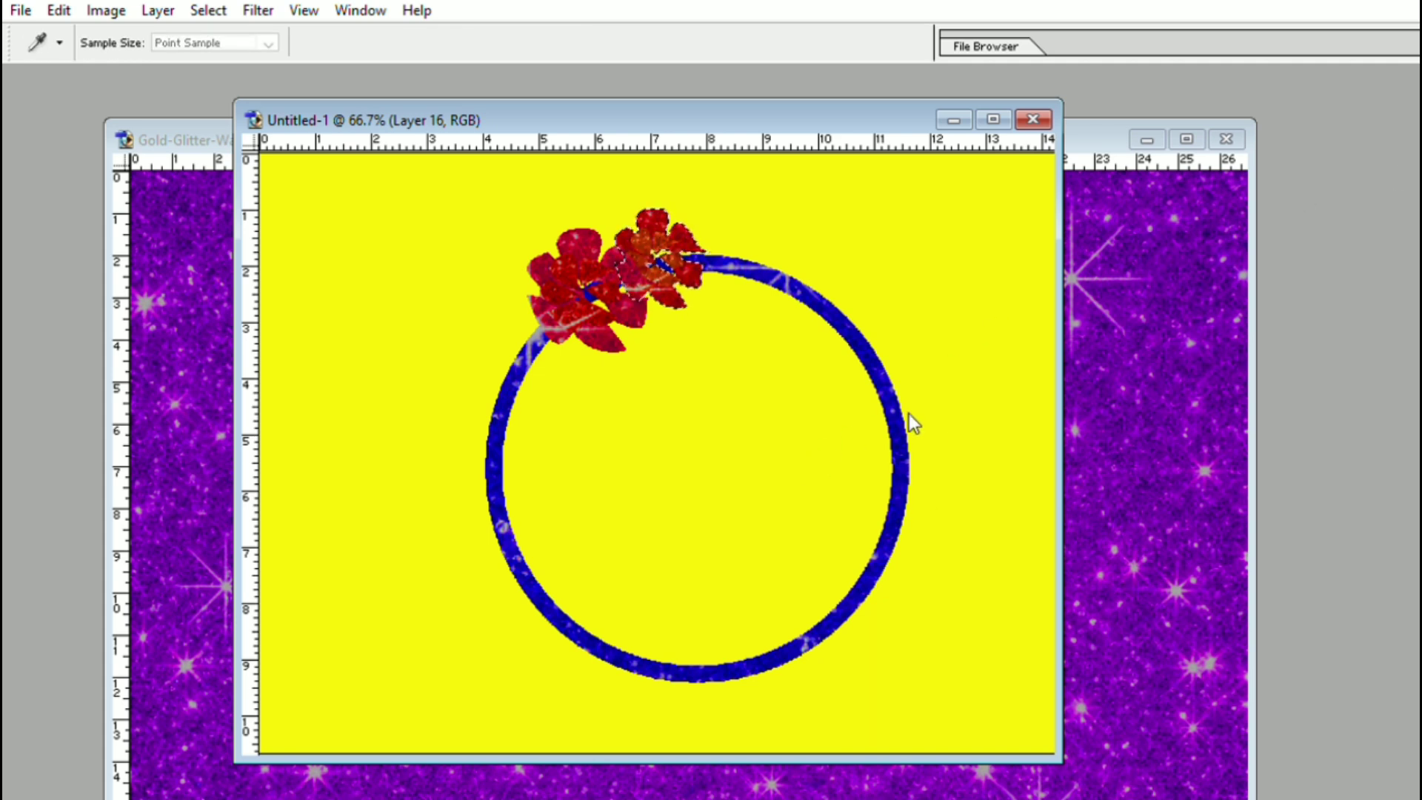
{"action": "key", "text": "v"}
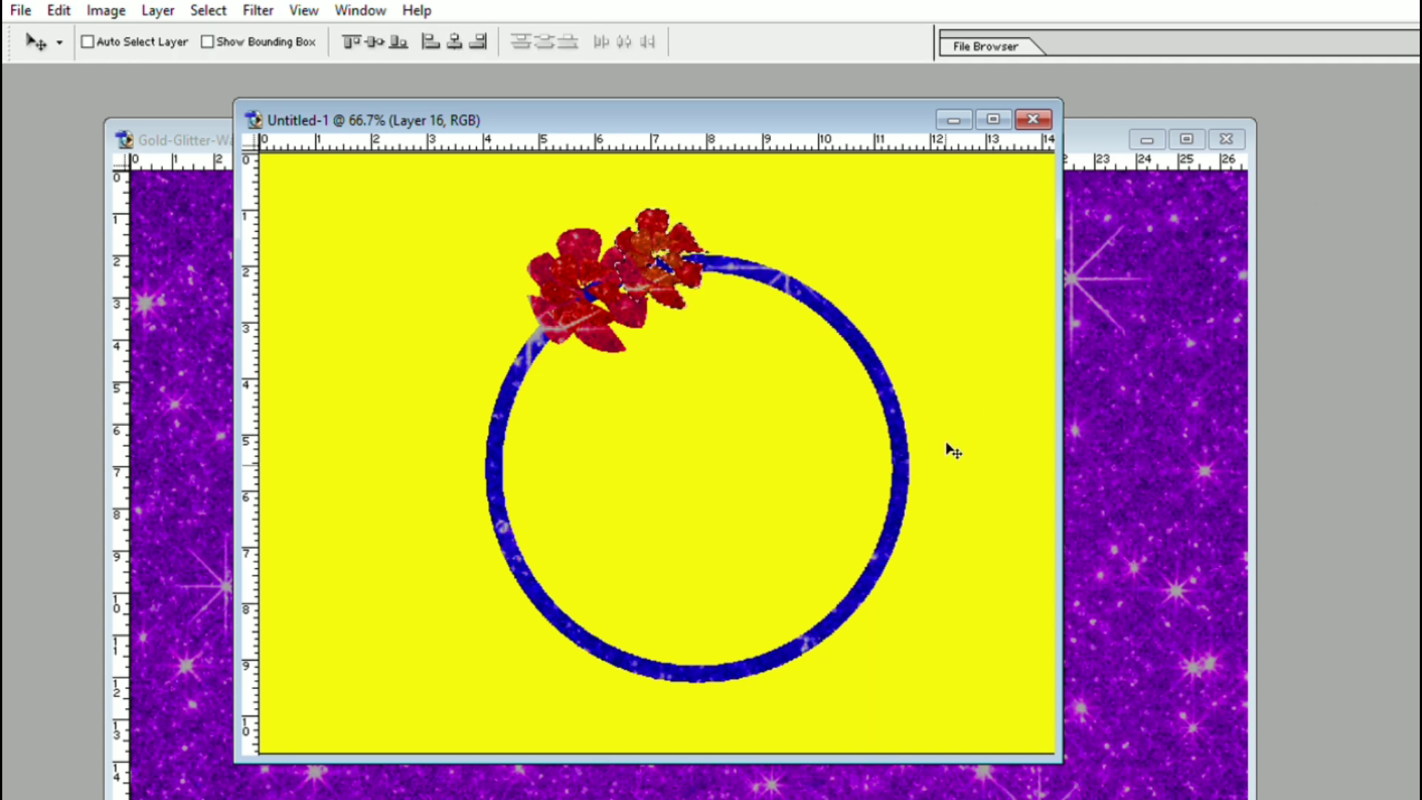
Duplicate the orange-red flower, move the copy to the lower left of the large flower, and reduce its height to 83.7% and its width slightly.
{"action": "key", "text": "ctrl+j"}
{"action": "left_click_drag", "start_coordinate": [604, 278], "coordinate": [571, 344]}
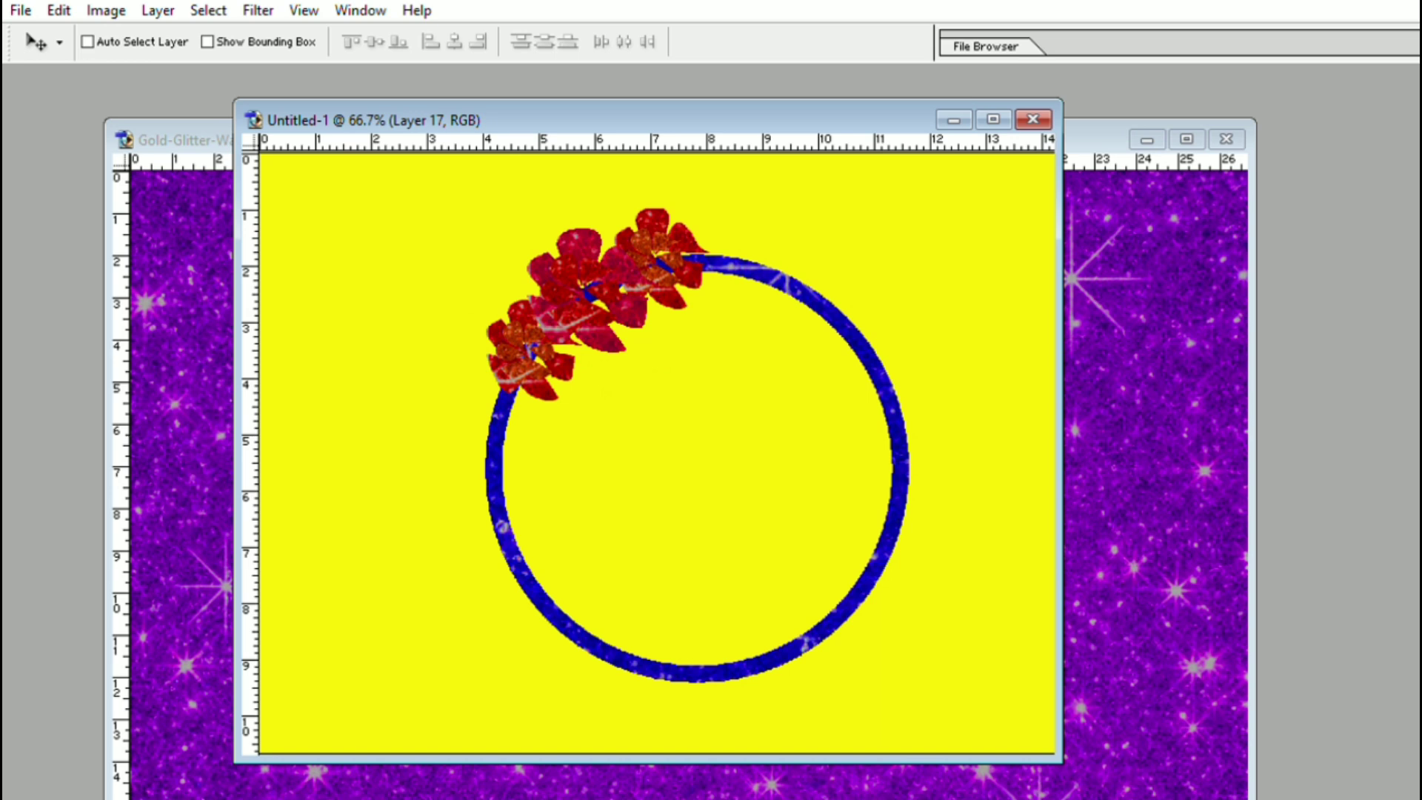
{"action": "key", "text": "ctrl+t"}
{"action": "left_click_drag", "start_coordinate": [535, 401], "coordinate": [541, 385]}
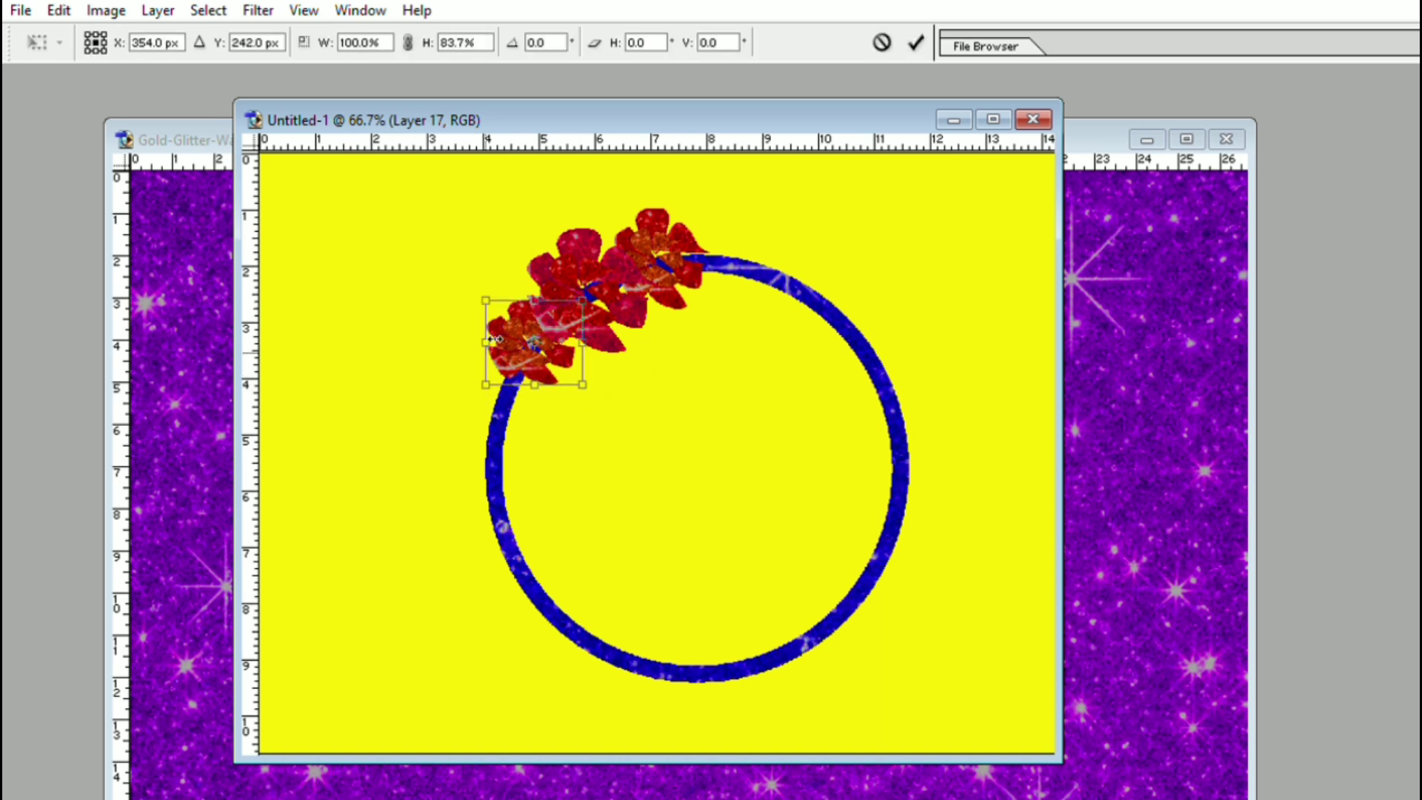
{"action": "left_click_drag", "start_coordinate": [486, 343], "coordinate": [502, 341]}
{"action": "key", "text": "Return"}
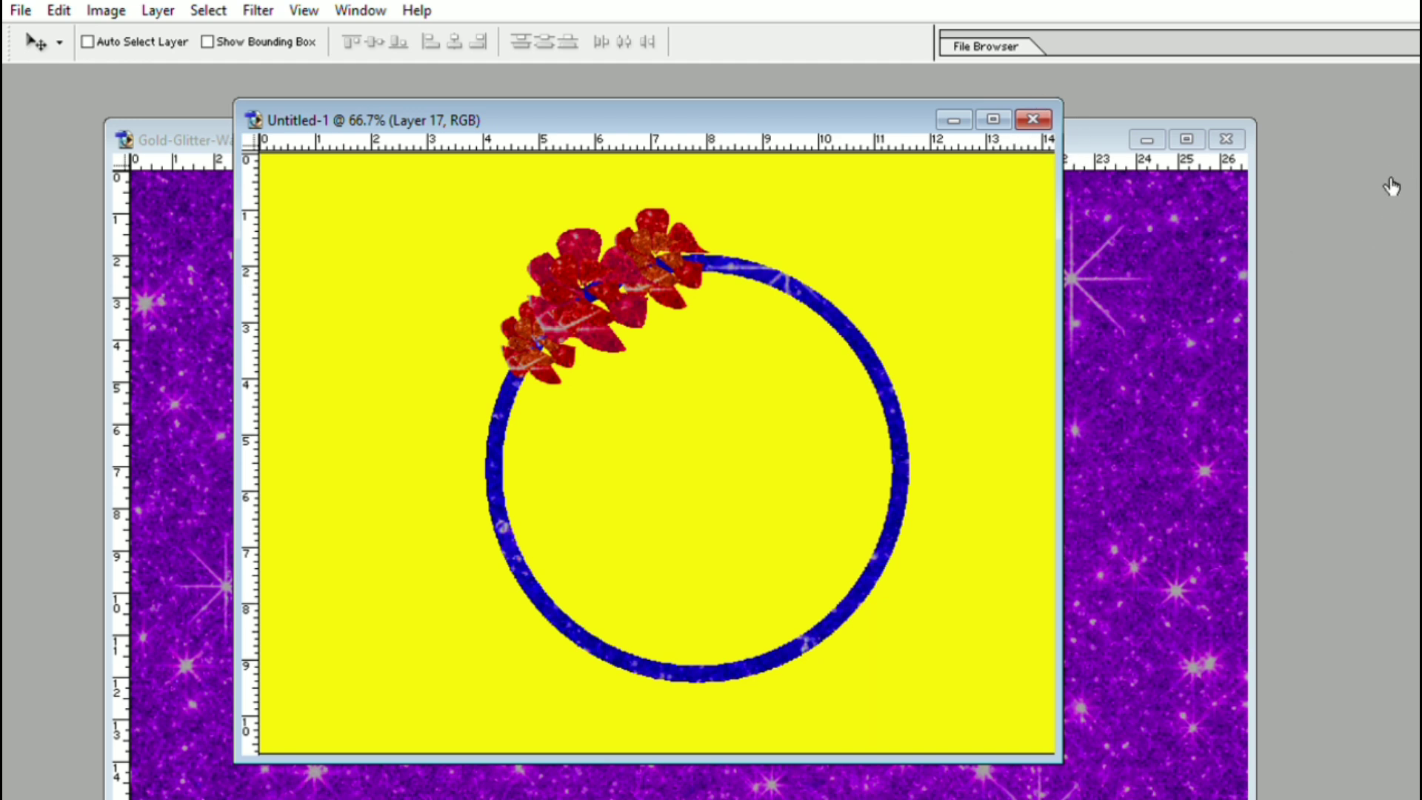
Shift the hue of the small lower-left flower to golden orange.
{"action": "key", "text": "i"}
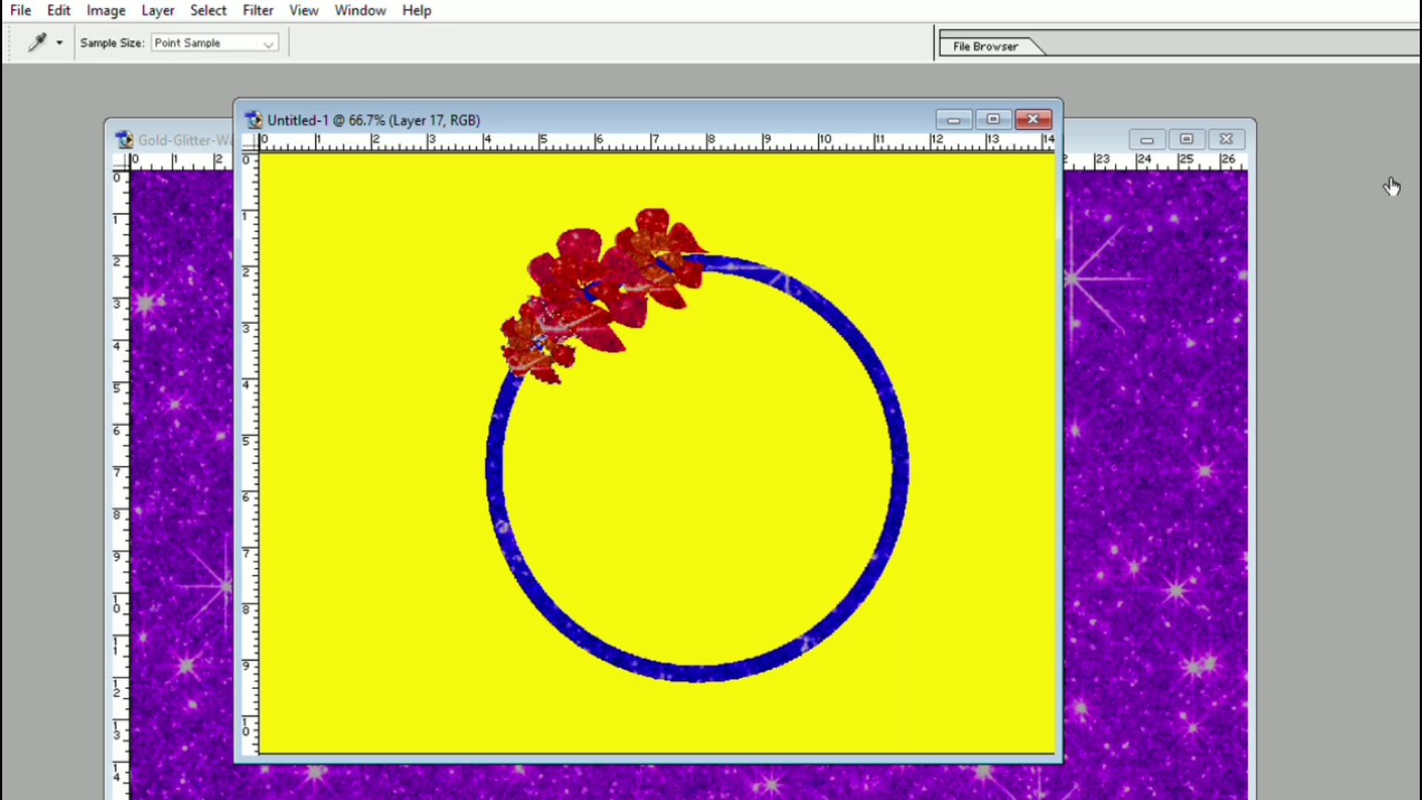
{"action": "left_click_drag", "start_coordinate": [803, 463], "coordinate": [826, 462]}
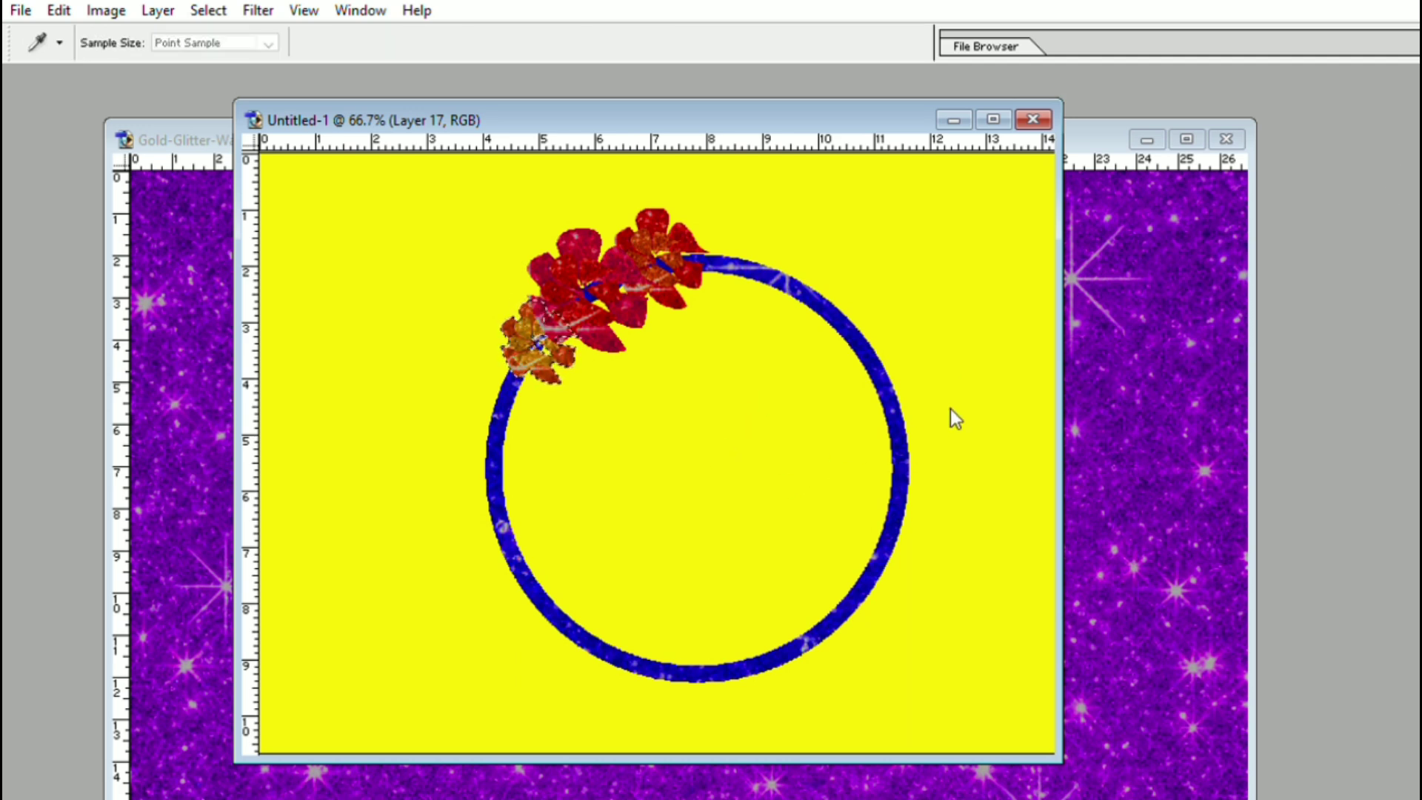
{"action": "key", "text": "v"}
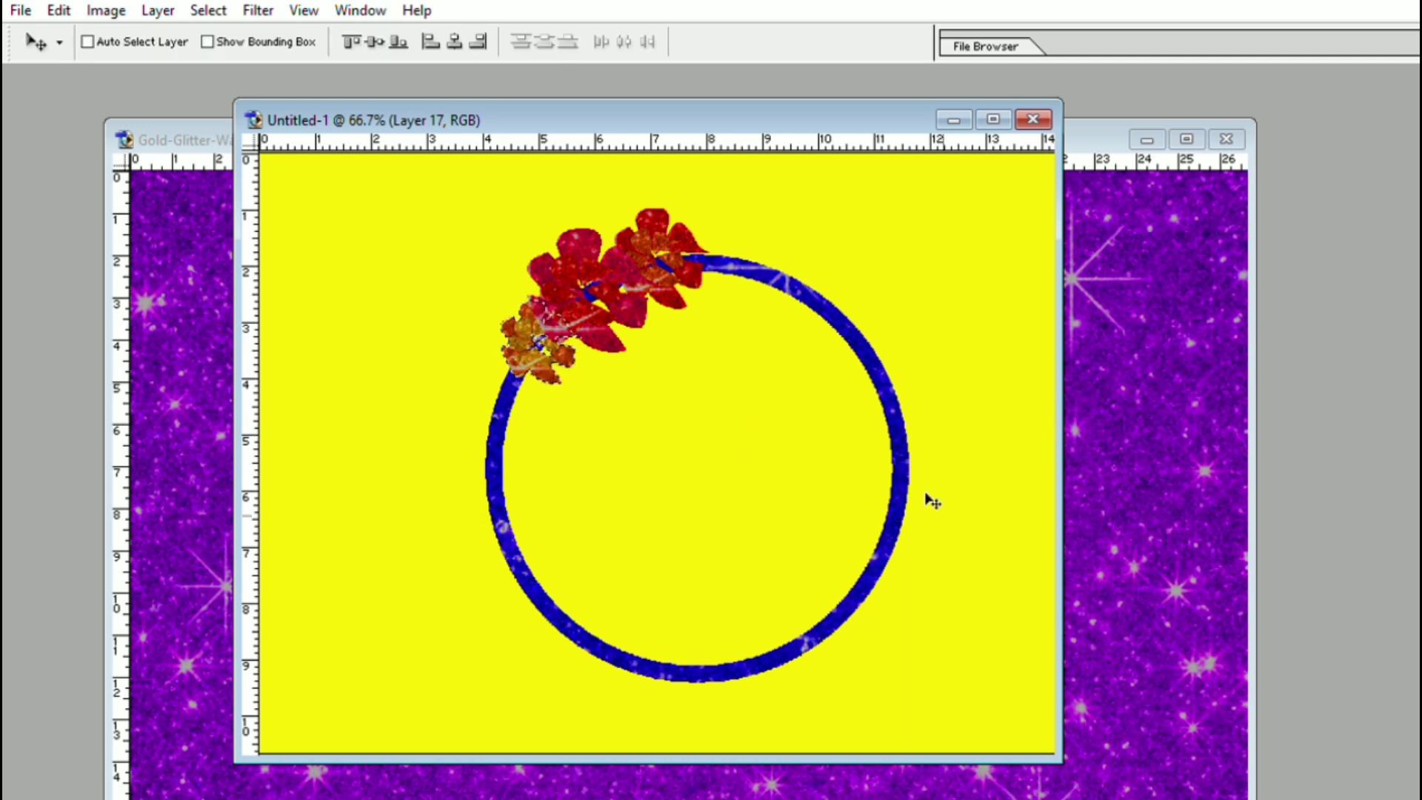
Duplicate the small golden-orange flower twice, placing one copy beside the original and the other on the ring next to the upper orange-red flower.
{"action": "key", "text": "ctrl+j"}
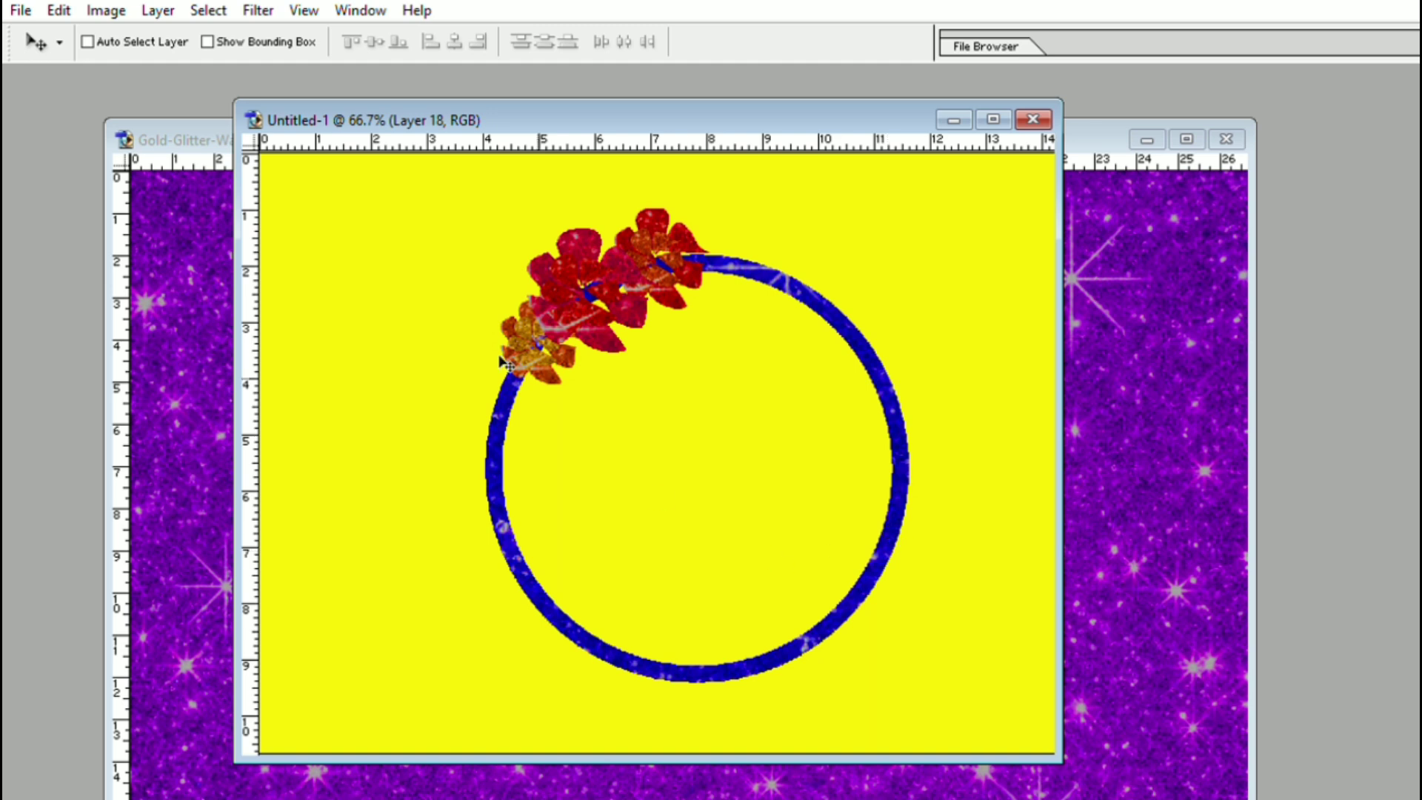
{"action": "left_click_drag", "start_coordinate": [507, 317], "coordinate": [549, 317]}
{"action": "key", "text": "ctrl+v"}
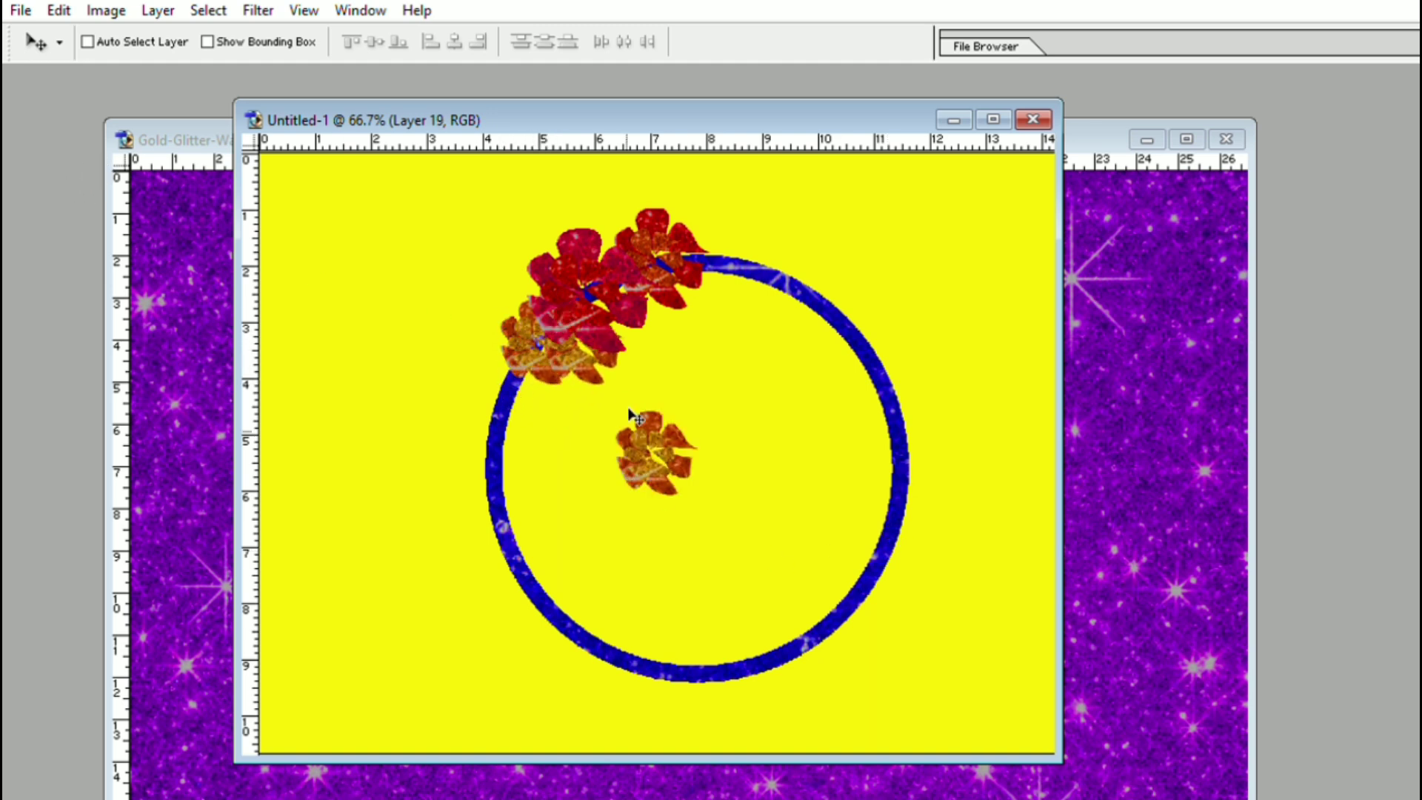
{"action": "left_click_drag", "start_coordinate": [656, 430], "coordinate": [708, 254]}
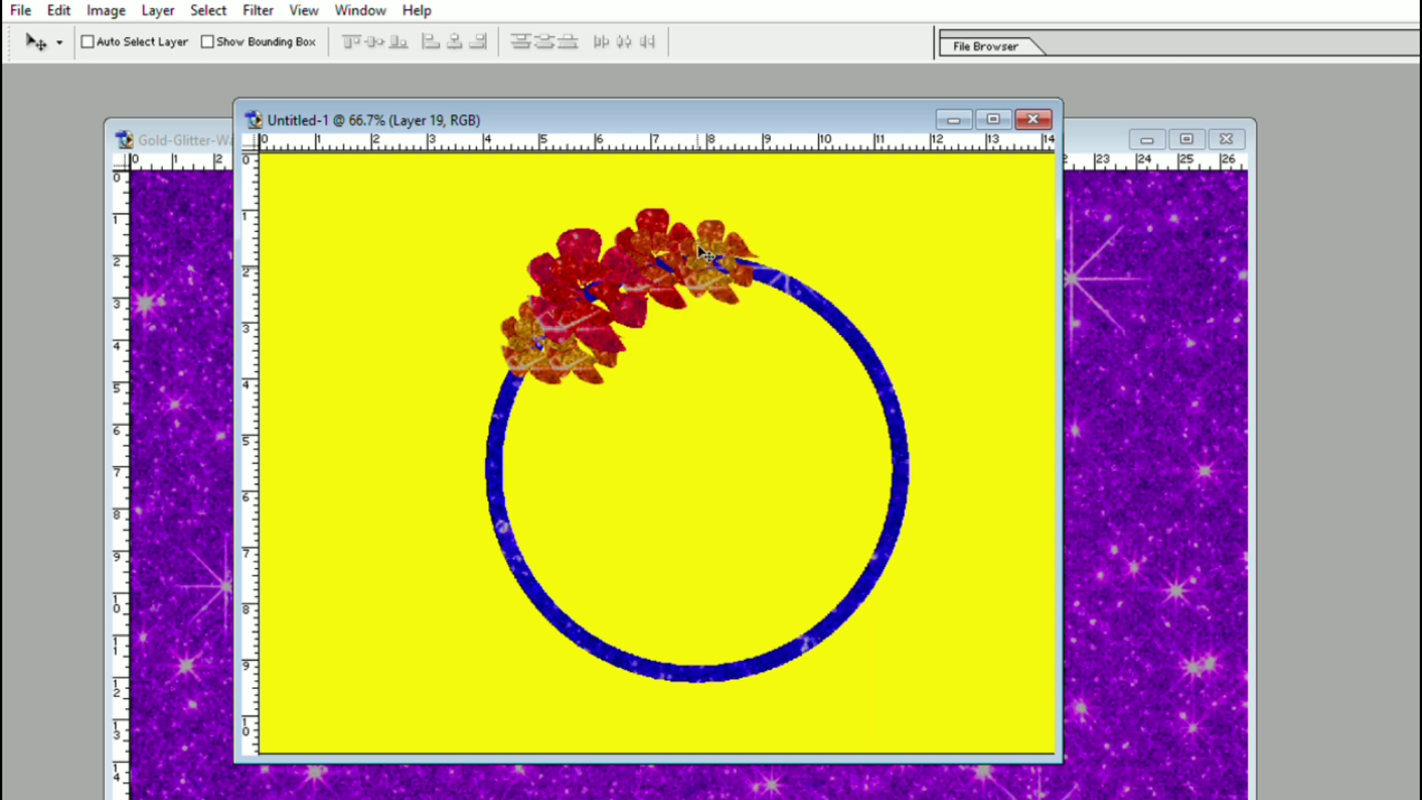
Shift the hue of the small flower at the upper-right end of the cluster to magenta pink.
{"action": "key", "text": "i"}
{"action": "left_click_drag", "start_coordinate": [802, 456], "coordinate": [764, 460]}
{"action": "key", "text": "v"}
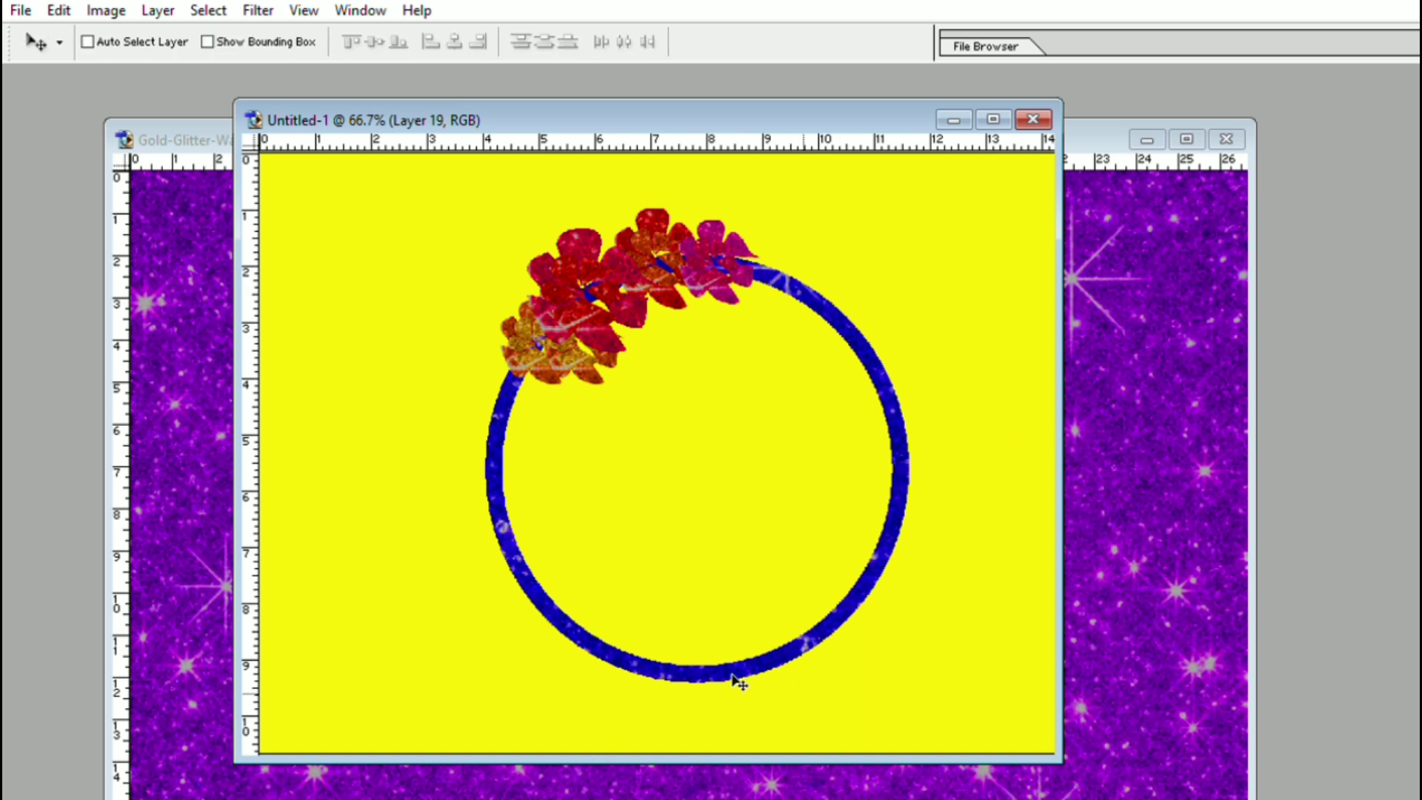
Draw a small path with the floral ornament custom shape at the large flower's lower-right edge, and convert the path to a selection.
{"action": "key", "text": "u"}
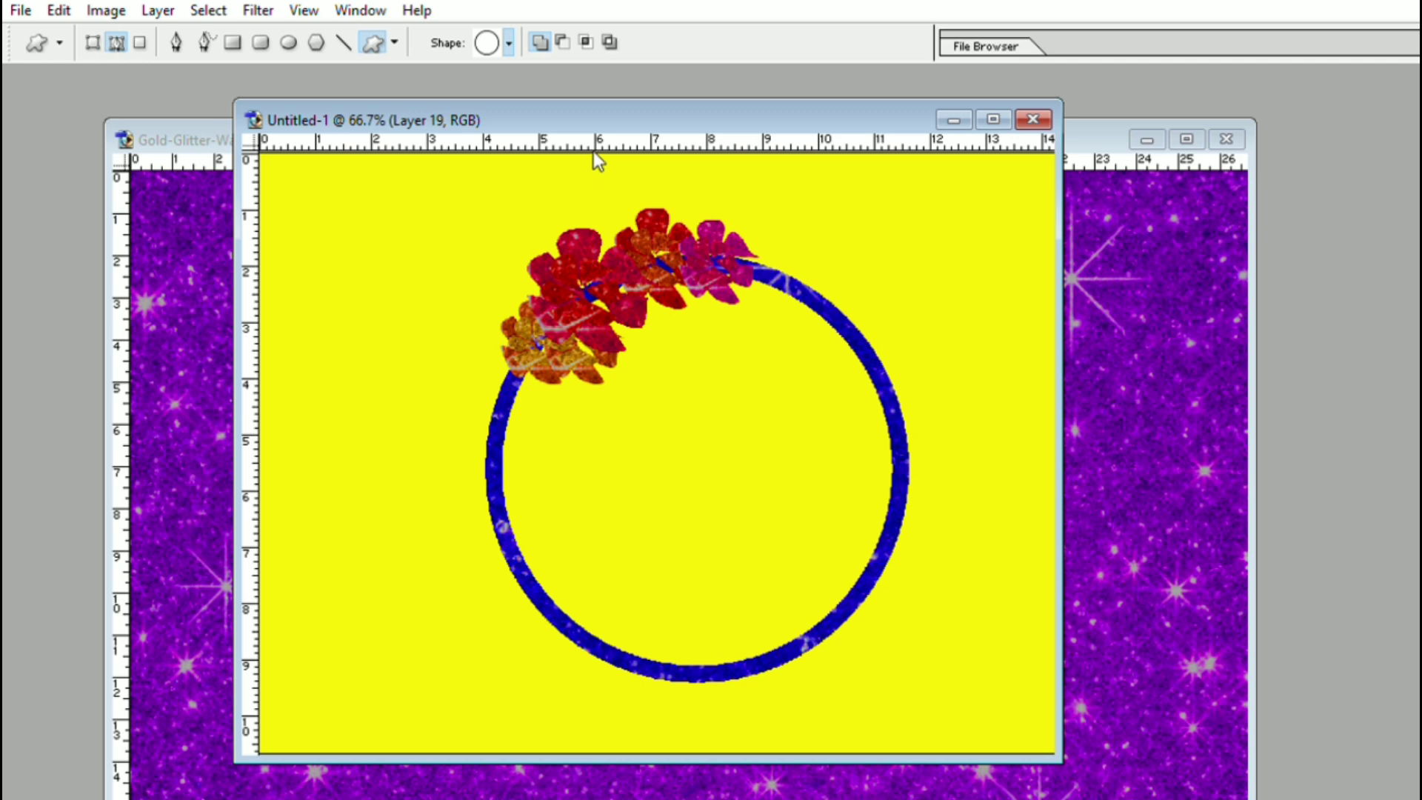
{"action": "left_click", "coordinate": [465, 97]}
{"action": "left_click_drag", "start_coordinate": [591, 301], "coordinate": [661, 350]}
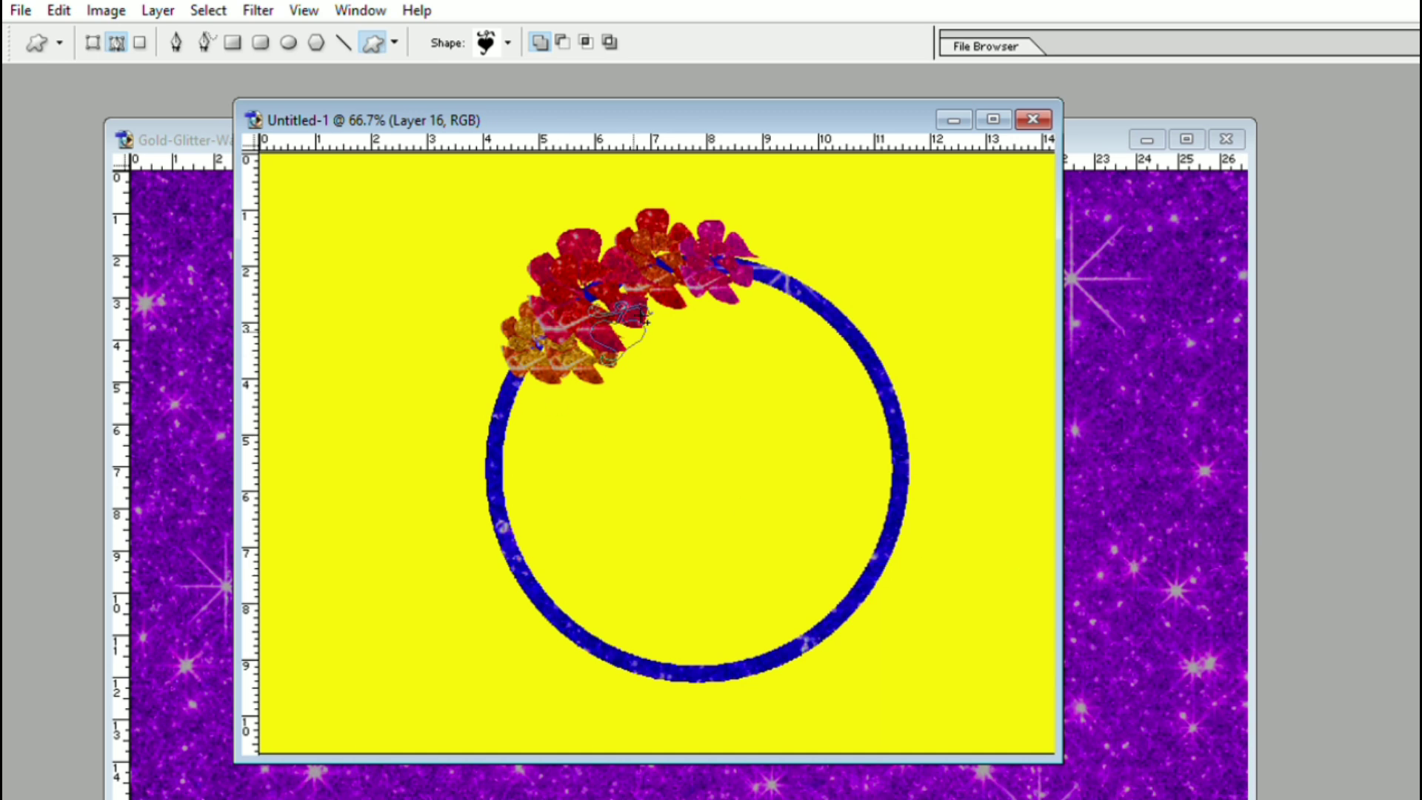
{"action": "key", "text": "a"}
{"action": "left_click", "coordinate": [614, 307]}
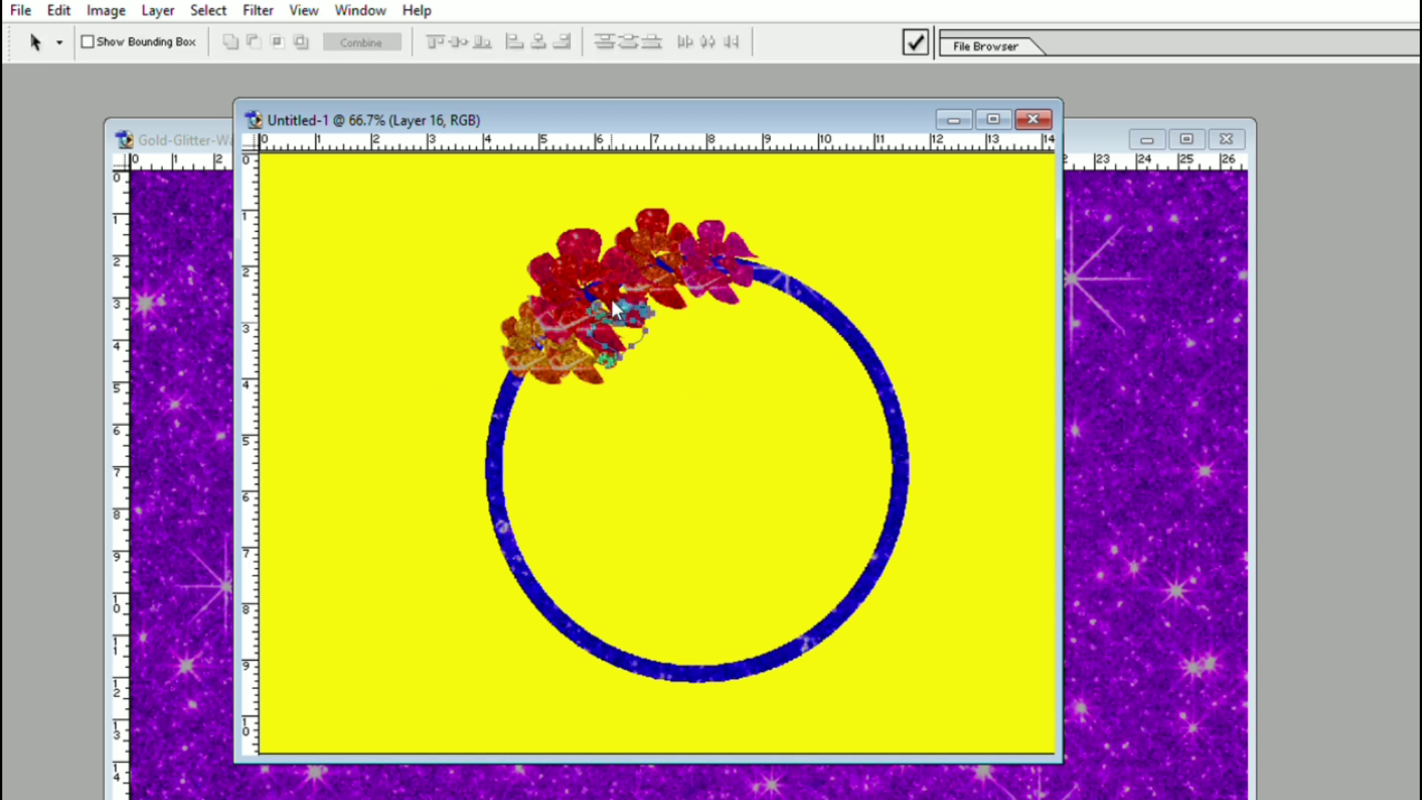
{"action": "right_click", "coordinate": [613, 305]}
{"action": "left_click", "coordinate": [679, 437]}
{"action": "left_click", "coordinate": [920, 316]}
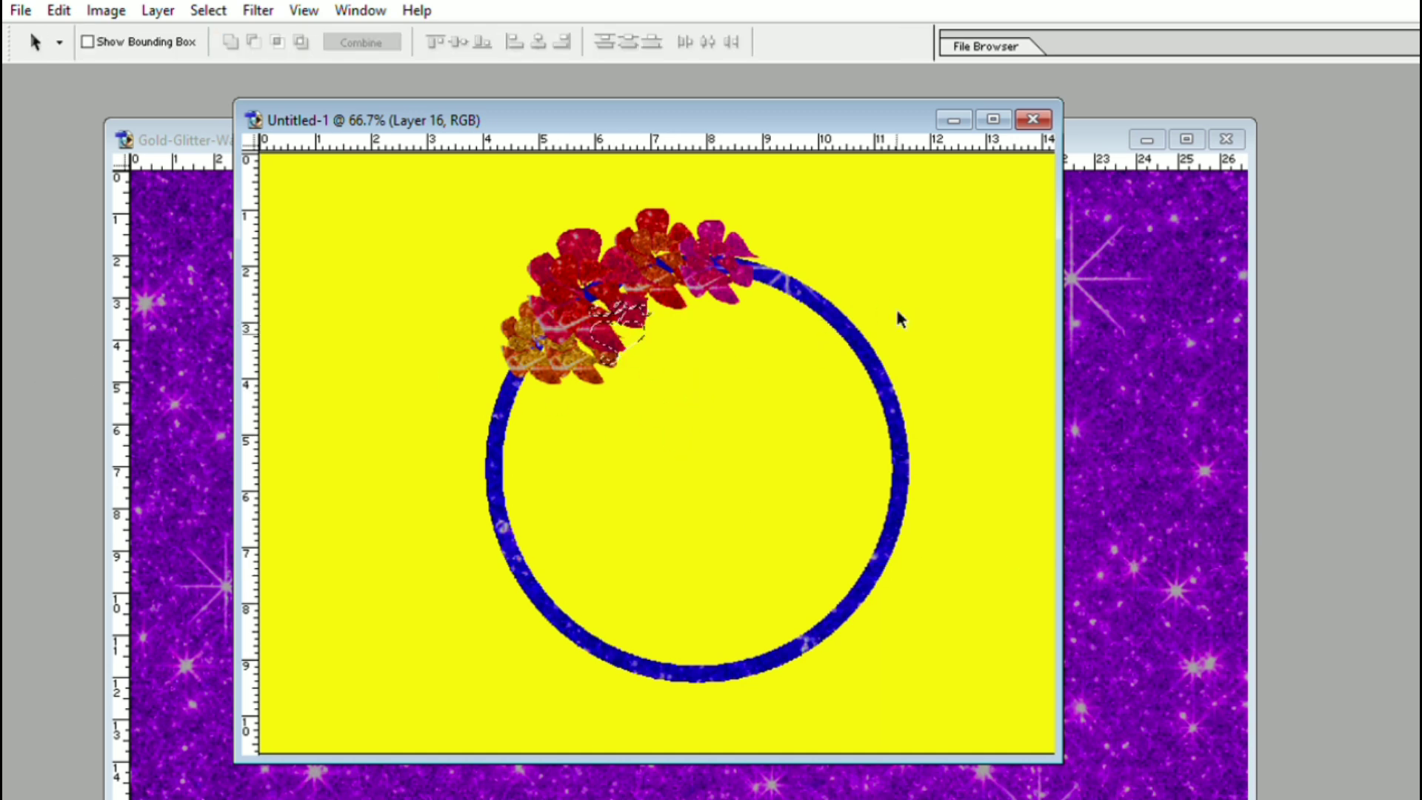
Fill the ornament selection with gold glitter stretched wider and to 218.1% height, and shift the glitter's hue to green.
{"action": "key", "text": "ctrl+j"}
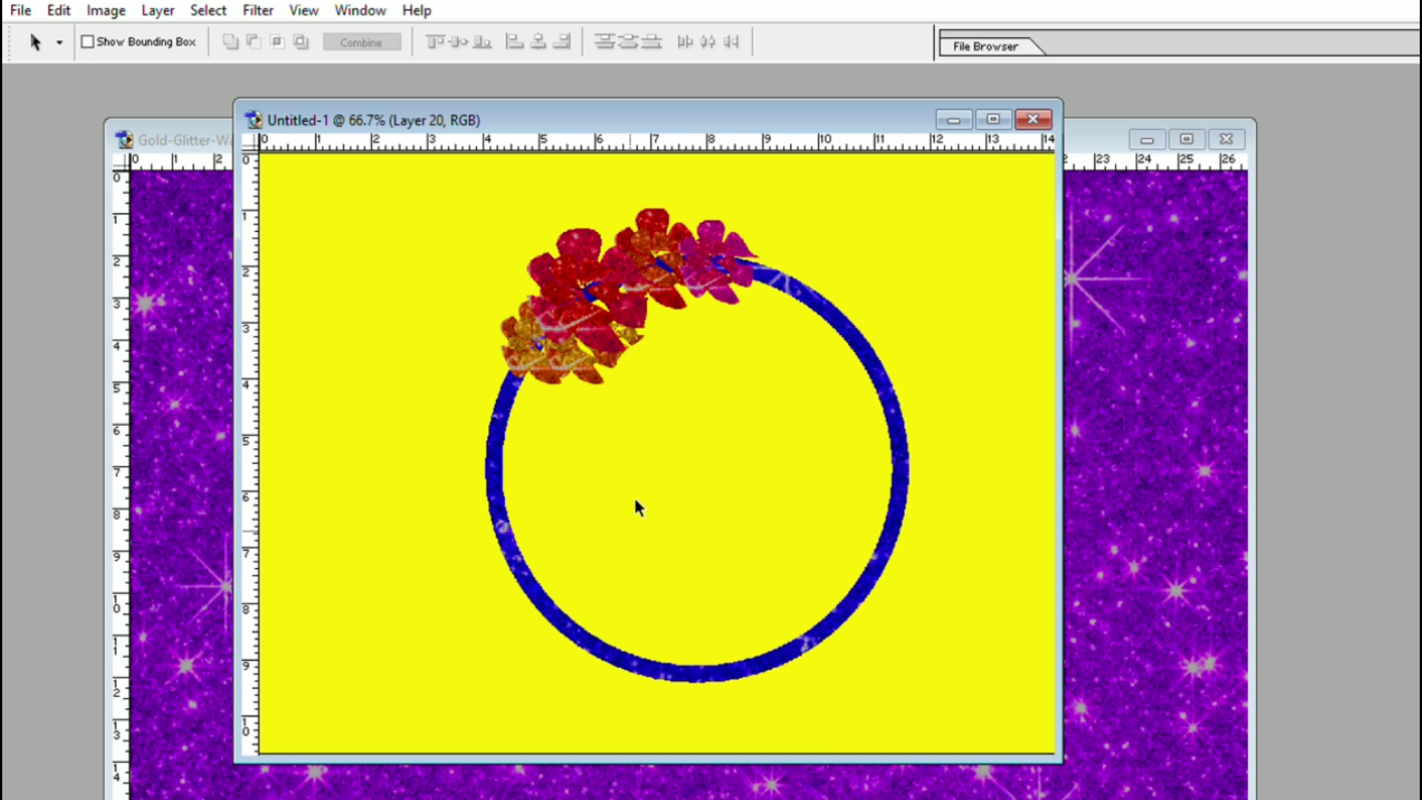
{"action": "key", "text": "v"}
{"action": "key", "text": "ctrl+t"}
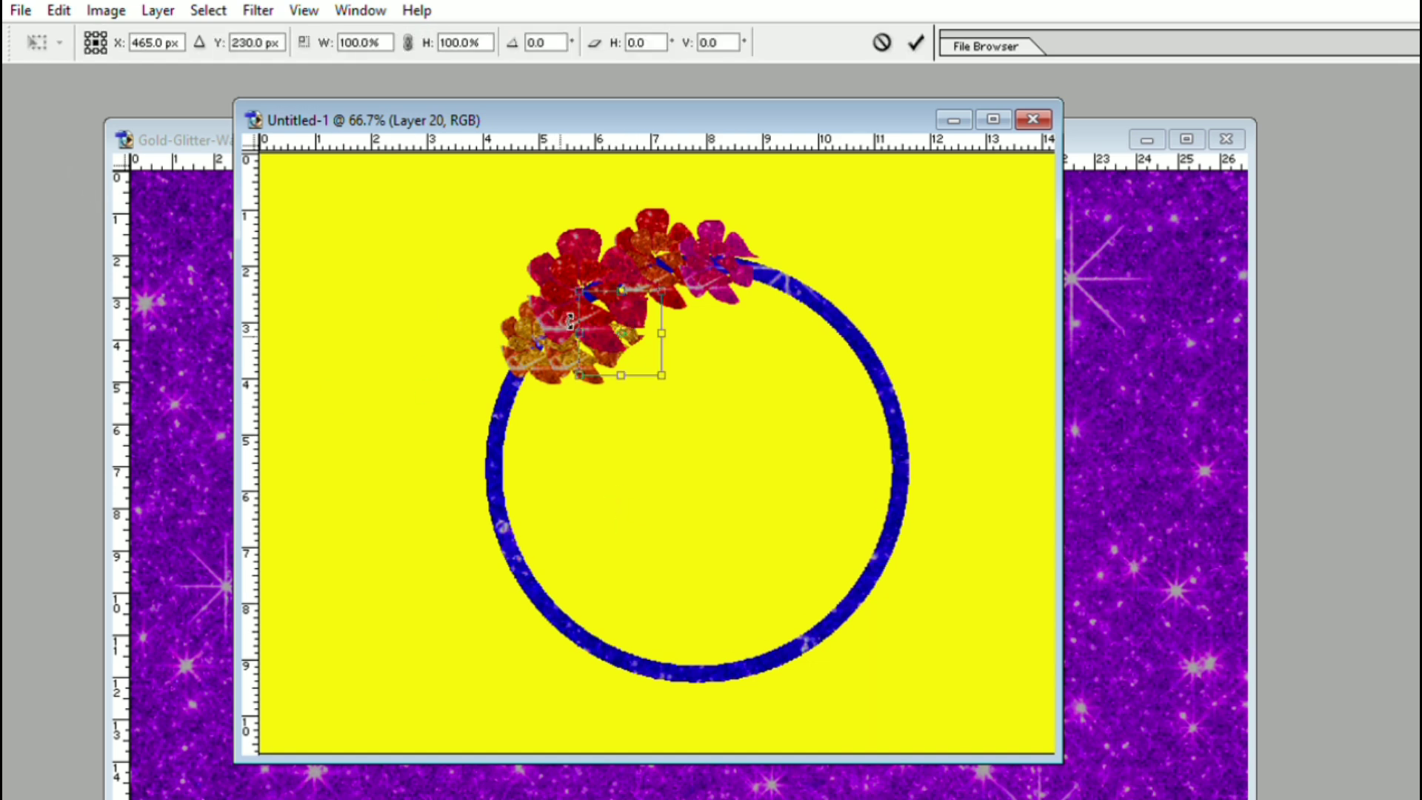
{"action": "left_click_drag", "start_coordinate": [573, 334], "coordinate": [526, 327]}
{"action": "left_click_drag", "start_coordinate": [591, 375], "coordinate": [591, 439]}
{"action": "left_click_drag", "start_coordinate": [591, 291], "coordinate": [591, 255]}
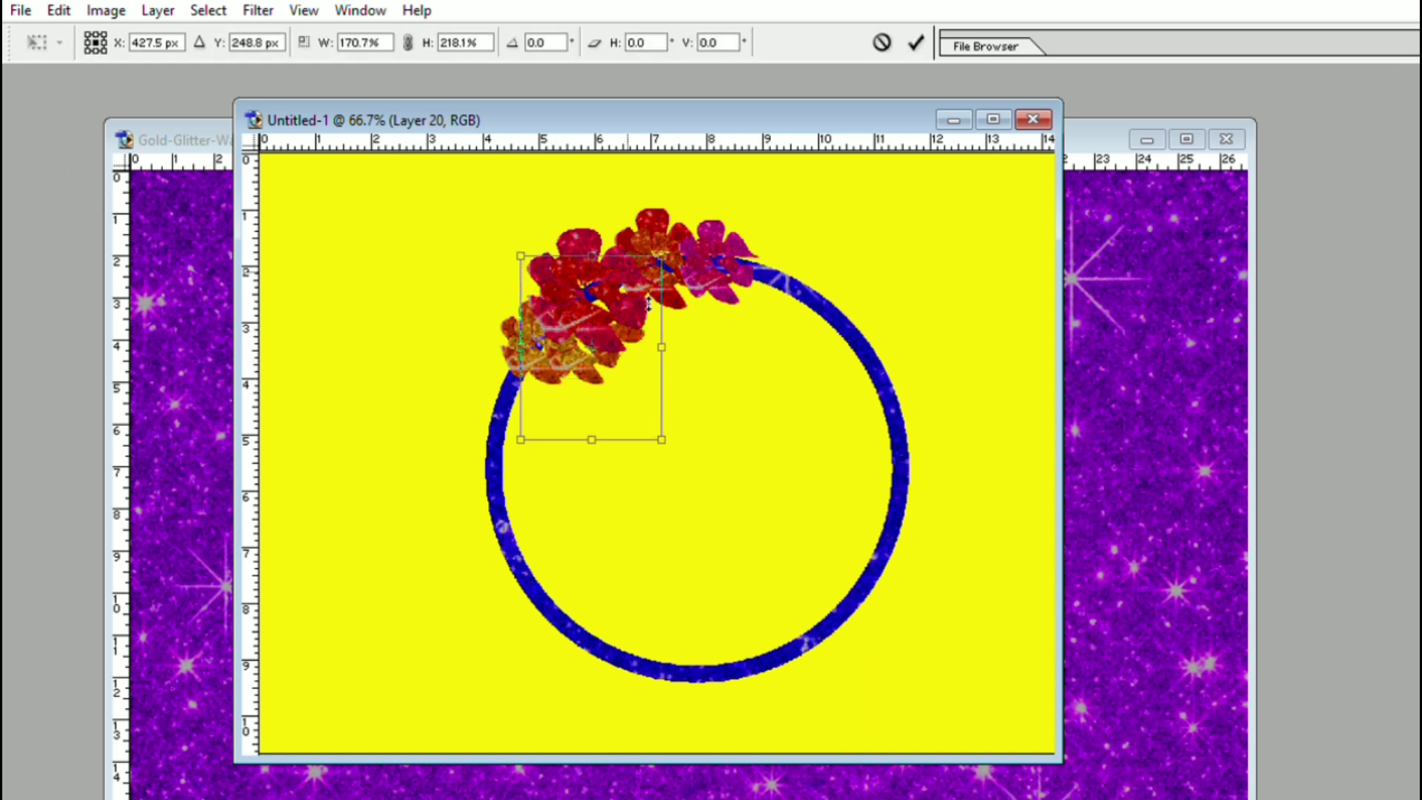
{"action": "left_click_drag", "start_coordinate": [661, 333], "coordinate": [712, 334]}
{"action": "key", "text": "Return"}
{"action": "key", "text": "i"}
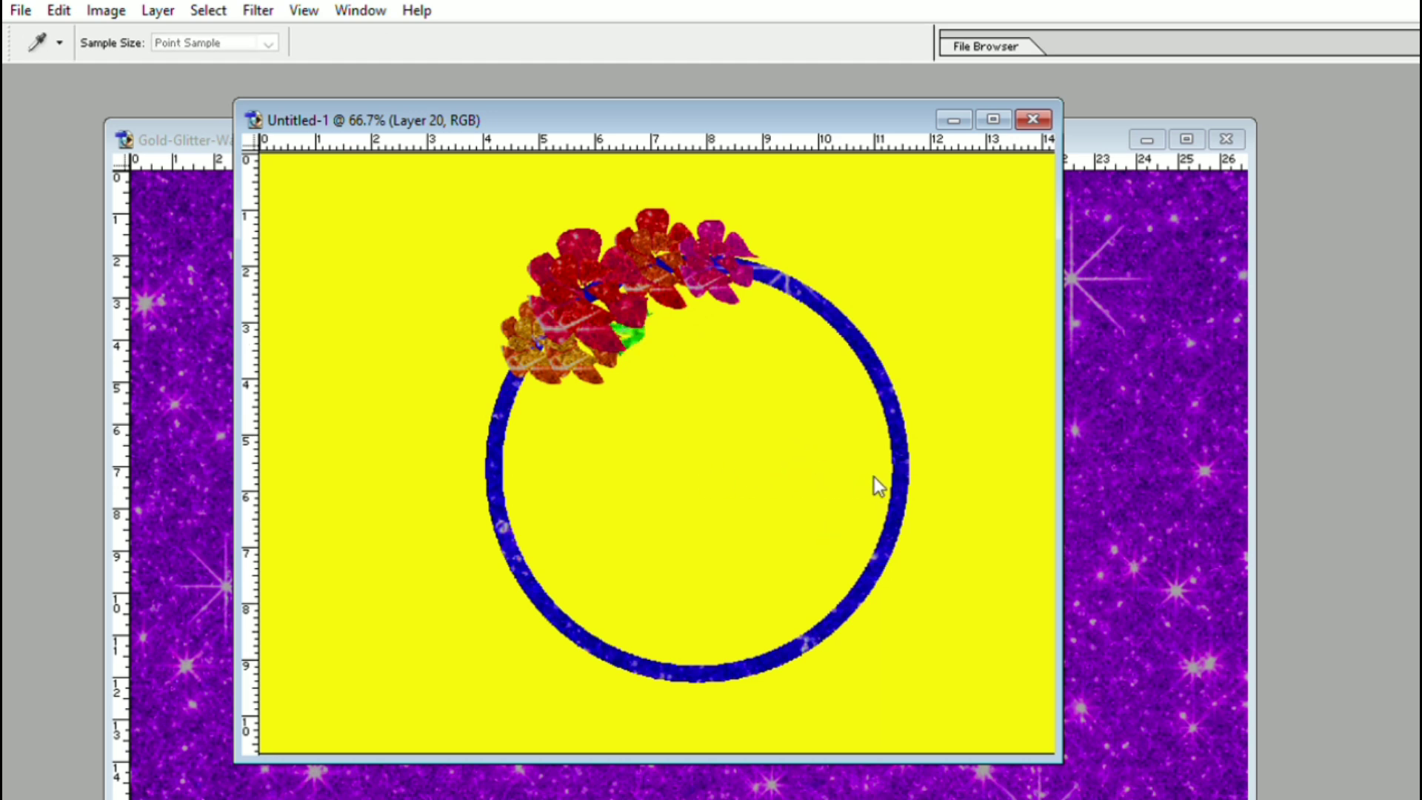
{"action": "key", "text": "v"}
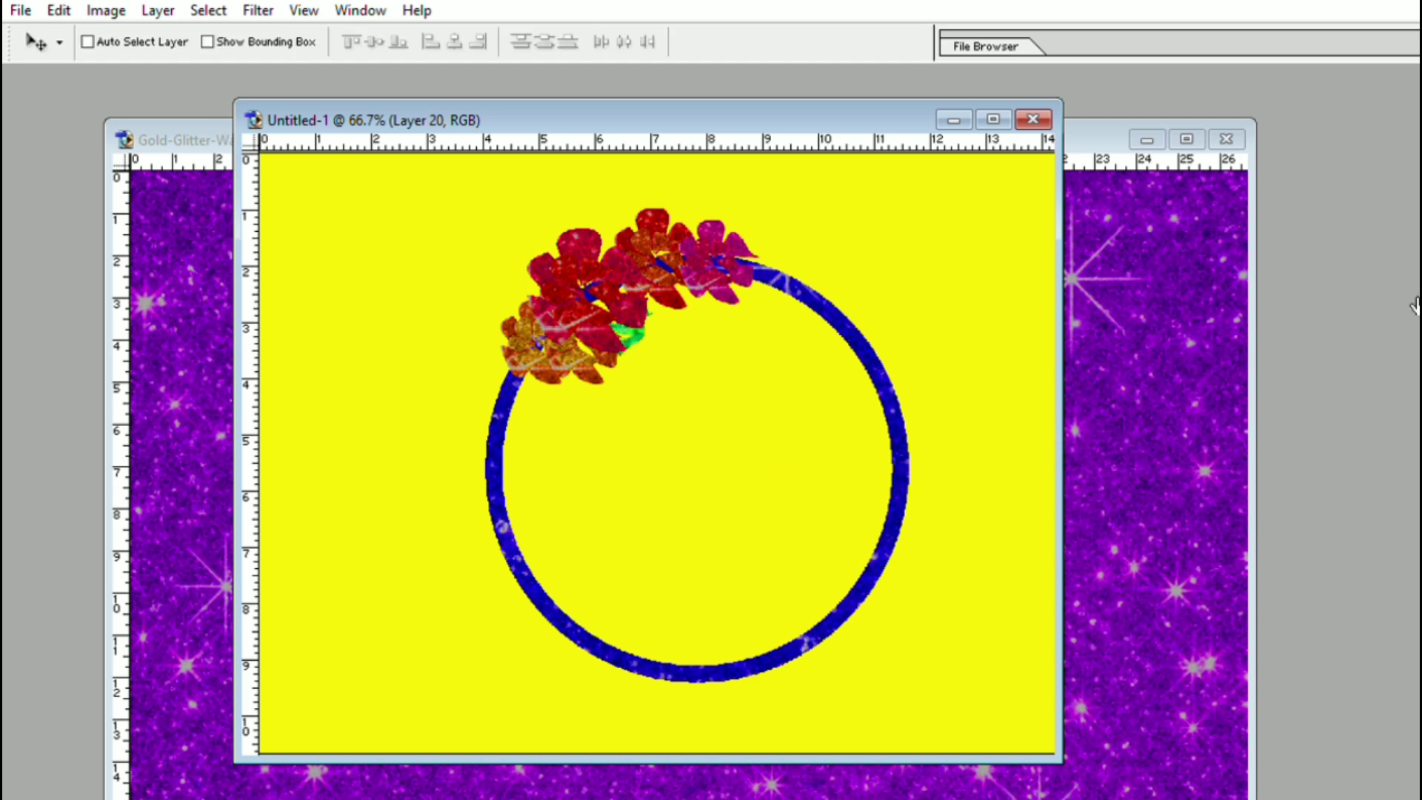
Select the green ornament's shape, copy it to a new layer, and place the copy below and to the right of the large flower.
{"action": "left_click", "coordinate": [1340, 362], "text": "ctrl"}
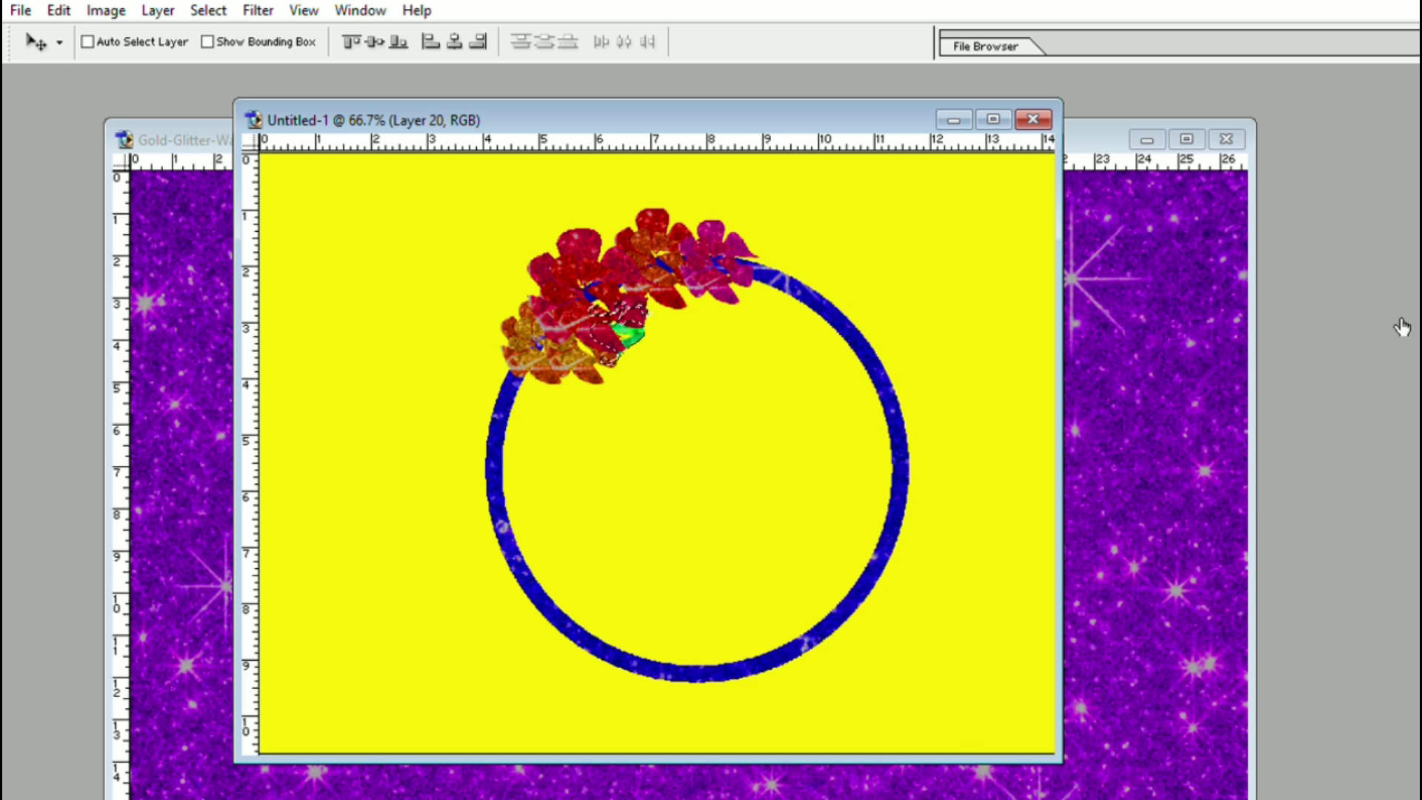
{"action": "key", "text": "ctrl+j"}
{"action": "key", "text": "ctrl+t"}
{"action": "left_click_drag", "start_coordinate": [621, 364], "coordinate": [688, 315]}
{"action": "key", "text": "Return"}
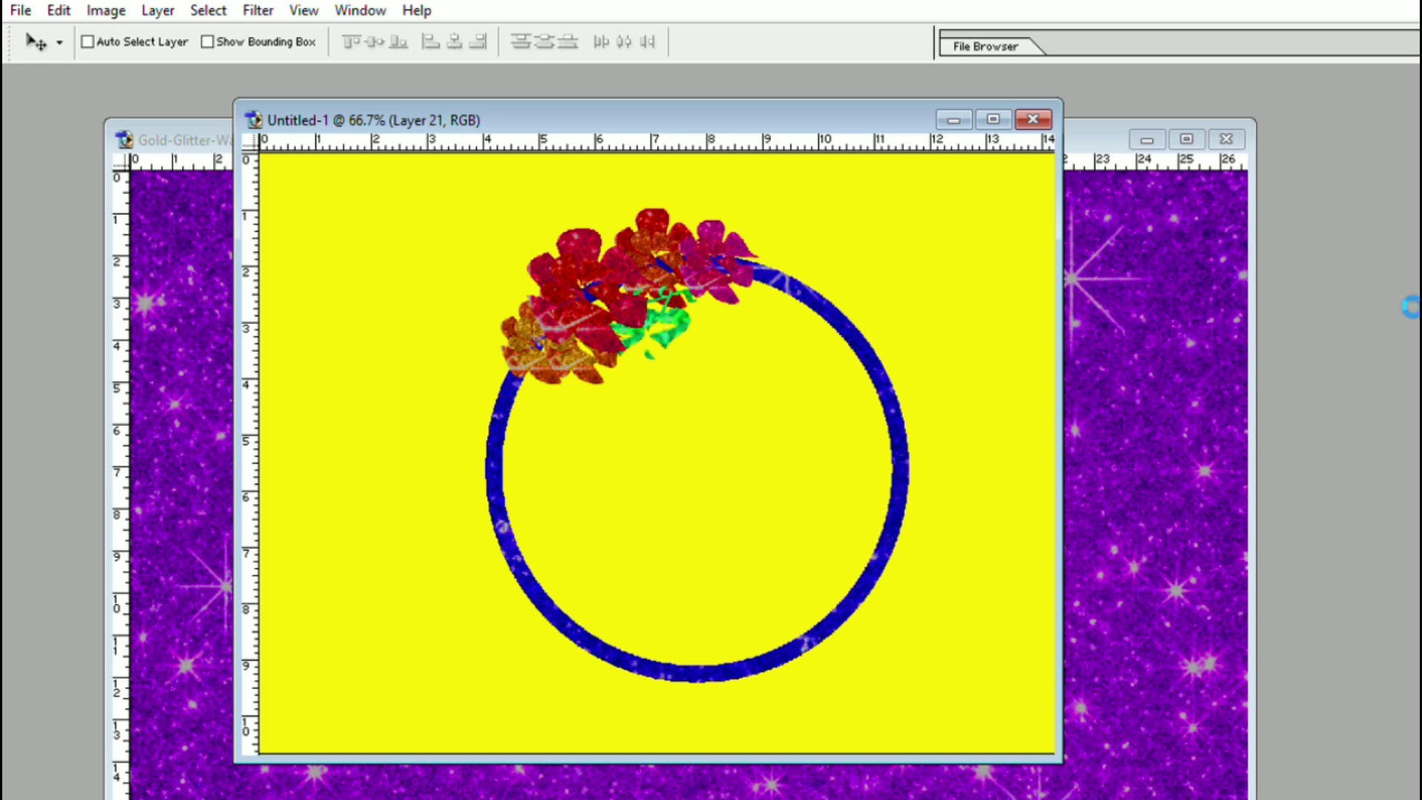
Add four more green ornament copies: right of the magenta flower, left of the cluster, below the golden flower, and behind the large red flower.
{"action": "left_click", "coordinate": [1388, 330]}
{"action": "left_click_drag", "start_coordinate": [687, 312], "coordinate": [722, 280]}
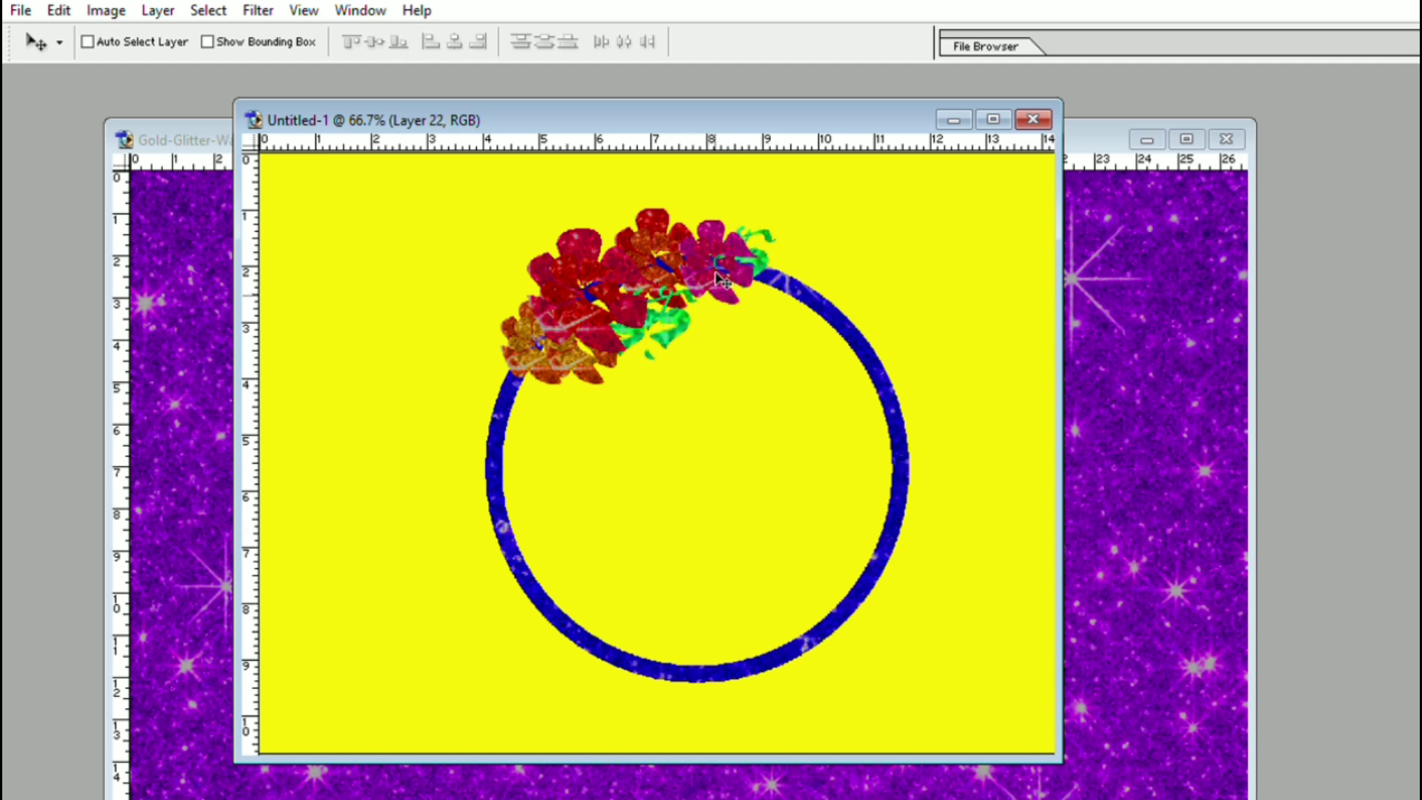
{"action": "key", "text": "ctrl+v"}
{"action": "left_click_drag", "start_coordinate": [671, 404], "coordinate": [539, 283]}
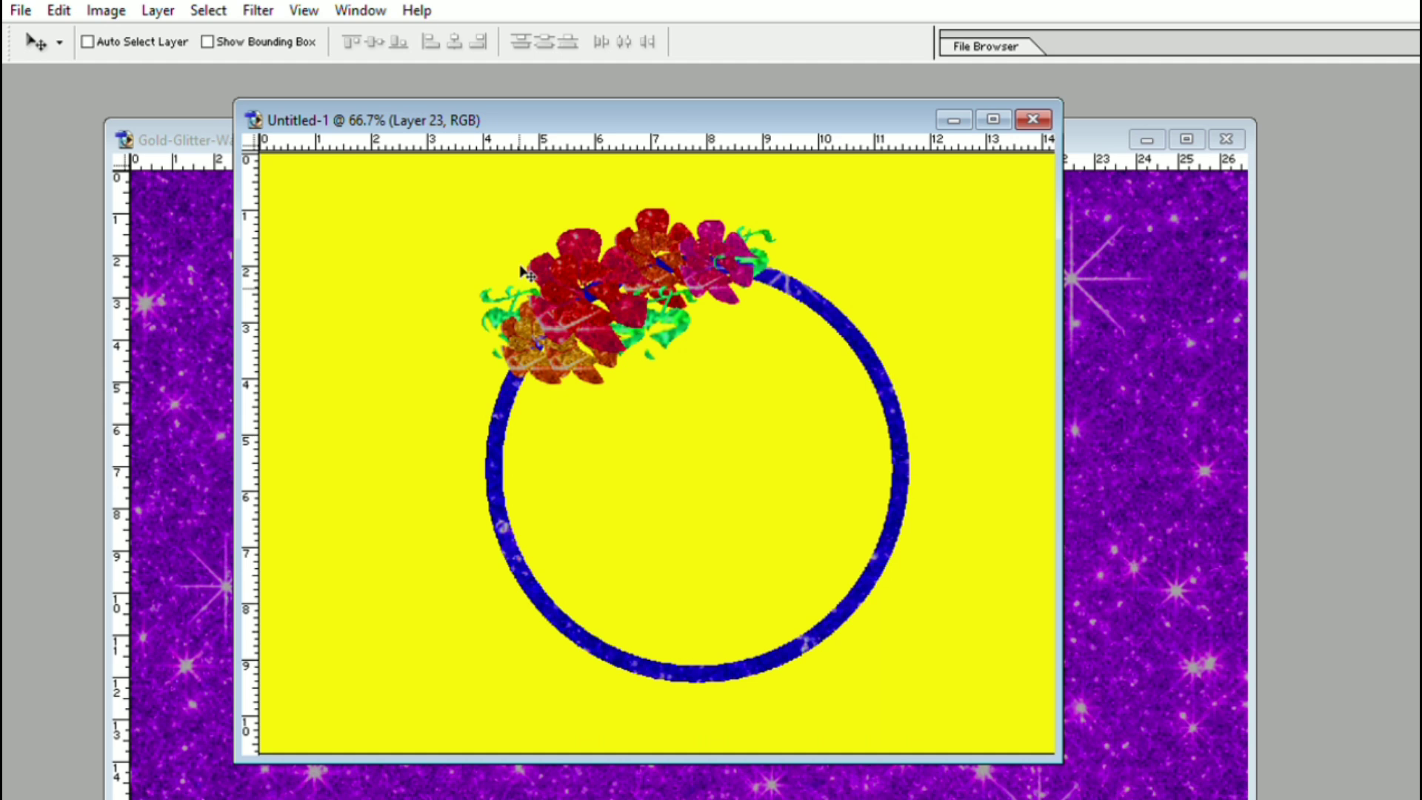
{"action": "key", "text": "ctrl+v"}
{"action": "left_click_drag", "start_coordinate": [637, 398], "coordinate": [513, 329]}
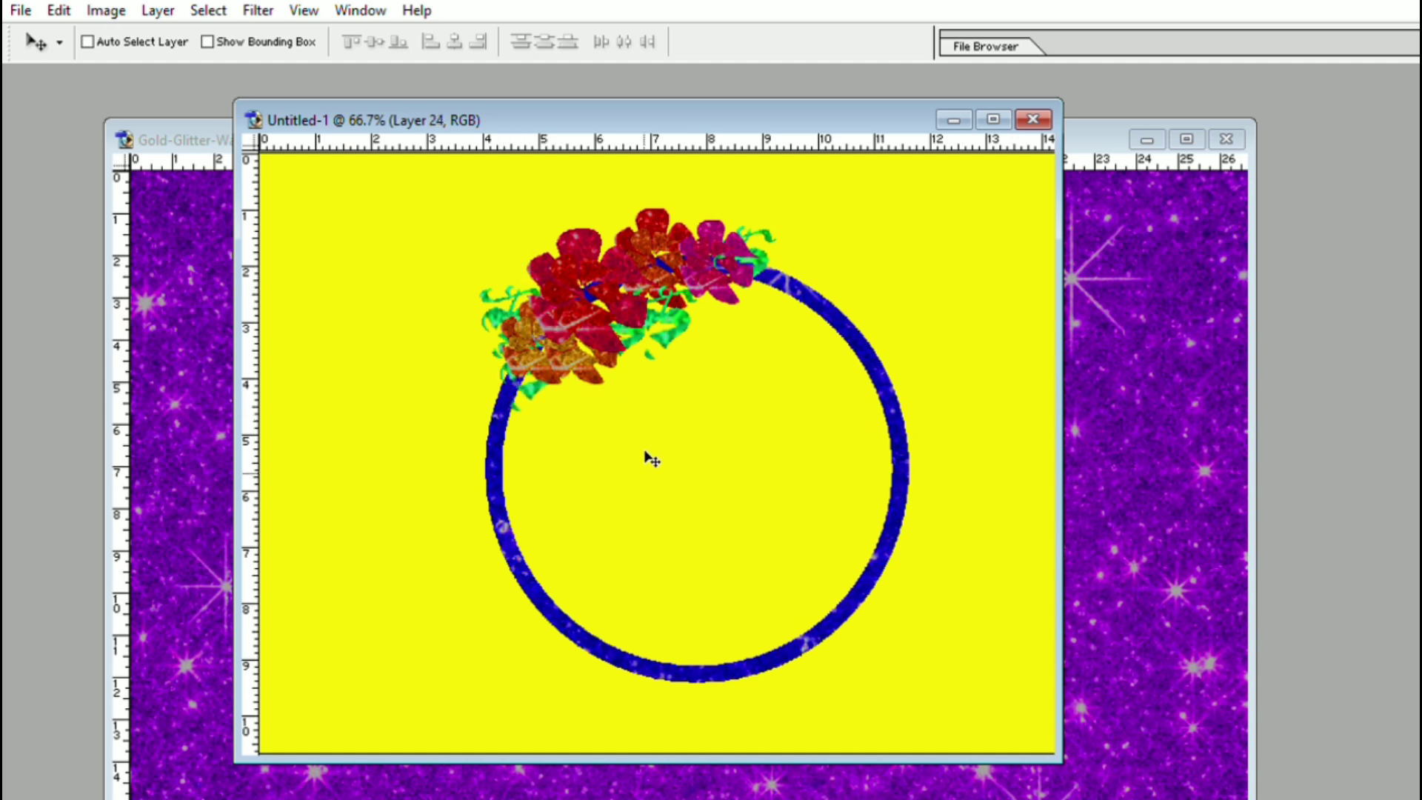
{"action": "key", "text": "ctrl+v"}
{"action": "left_click_drag", "start_coordinate": [638, 415], "coordinate": [593, 230]}
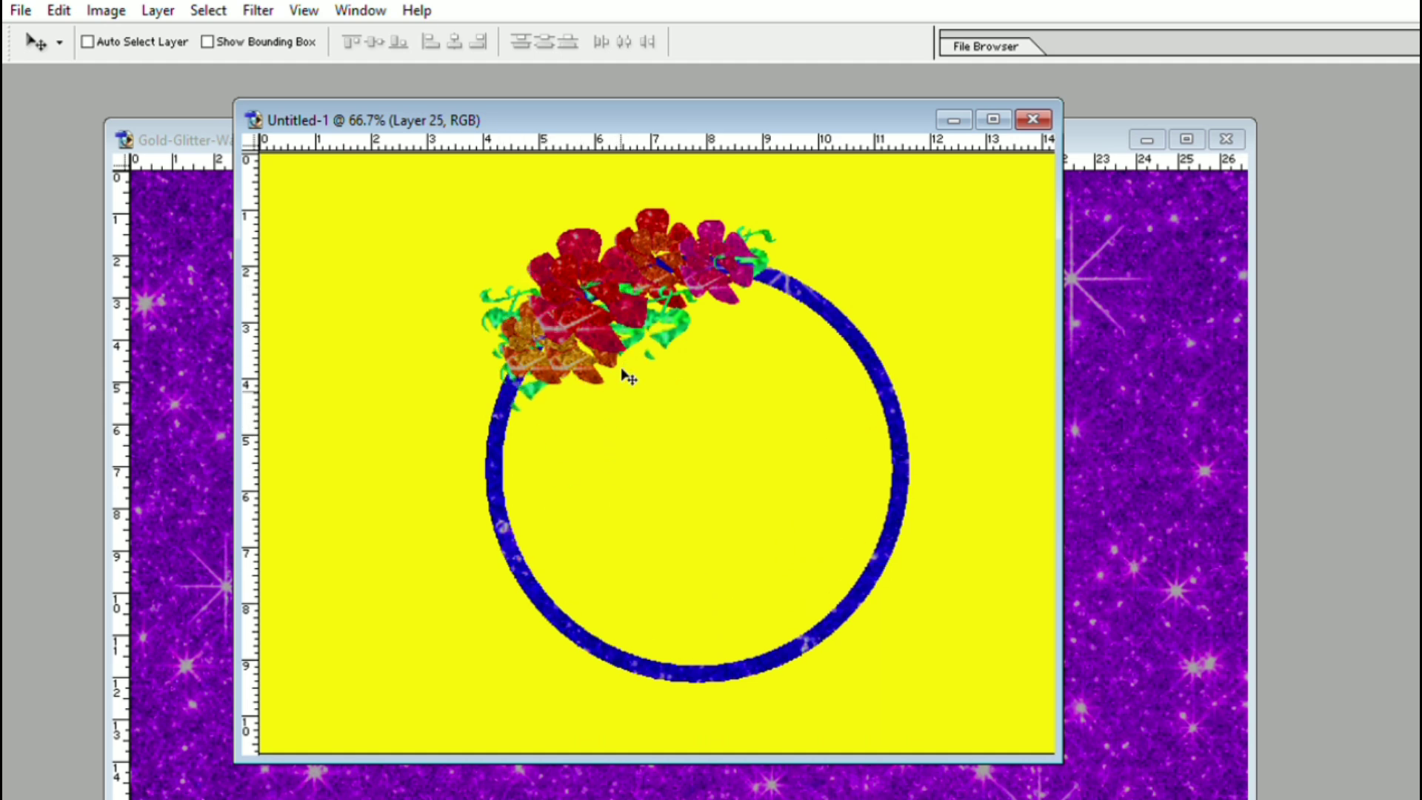